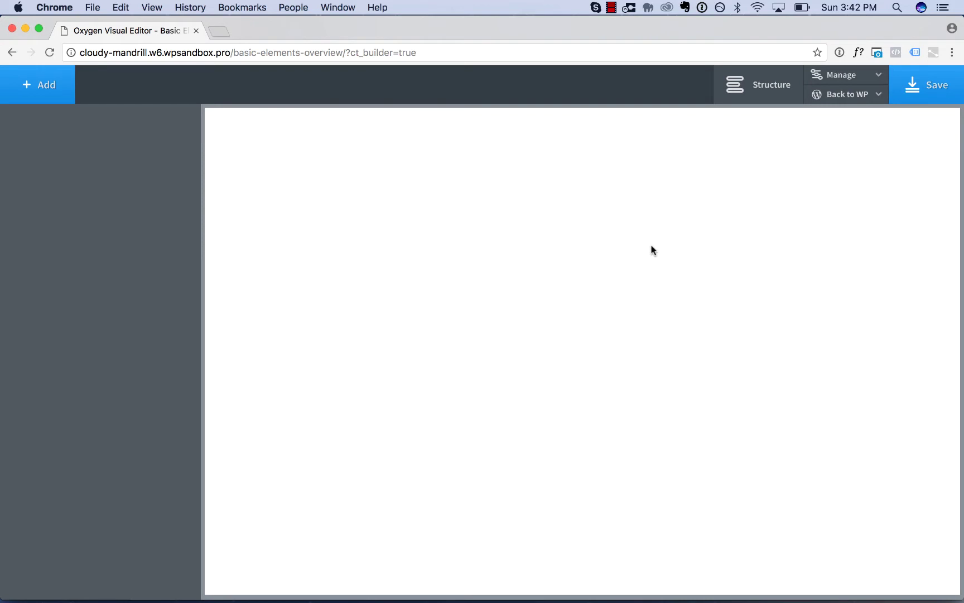
# Browse the Basics element library of containers, text, links, visual and code elements.
pyautogui.click(56, 85)
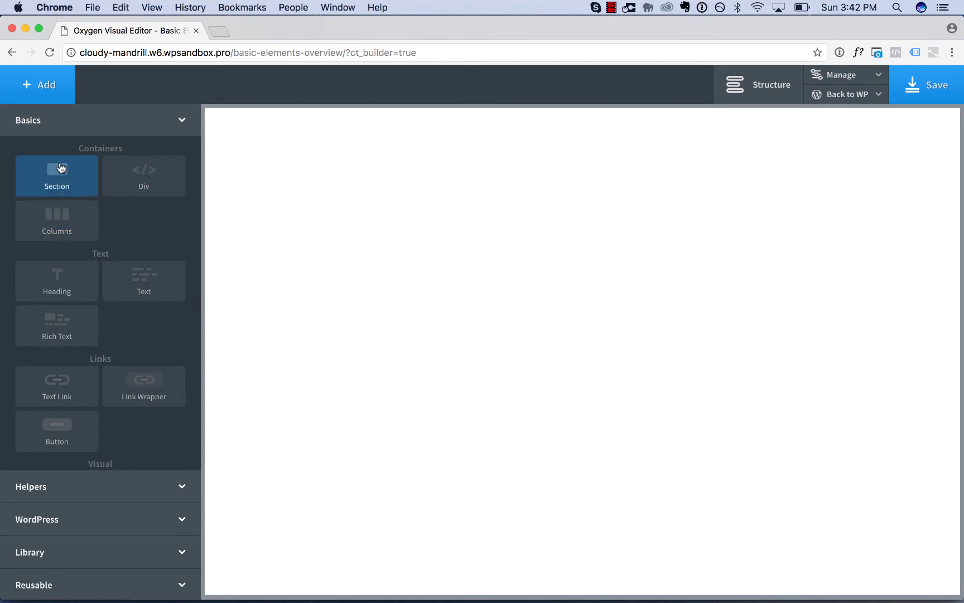
pyautogui.scroll(-2, 140, 203)
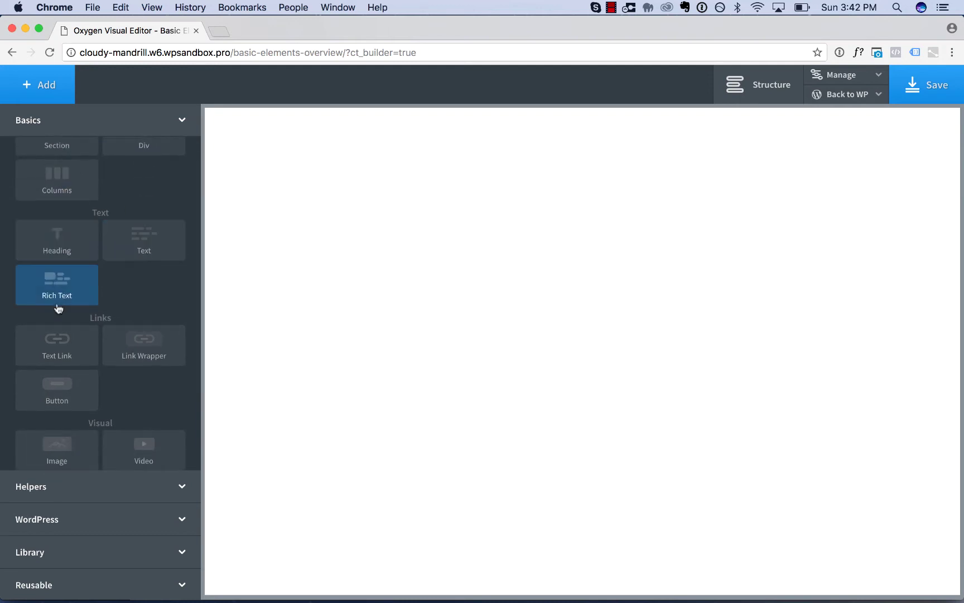
pyautogui.scroll(-5, 125, 293)
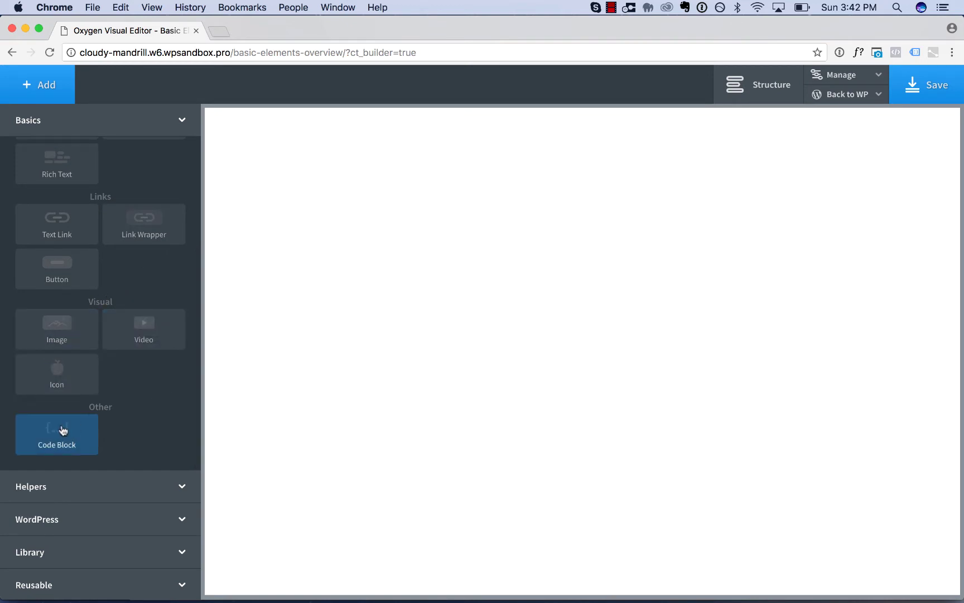
pyautogui.scroll(3, 63, 429)
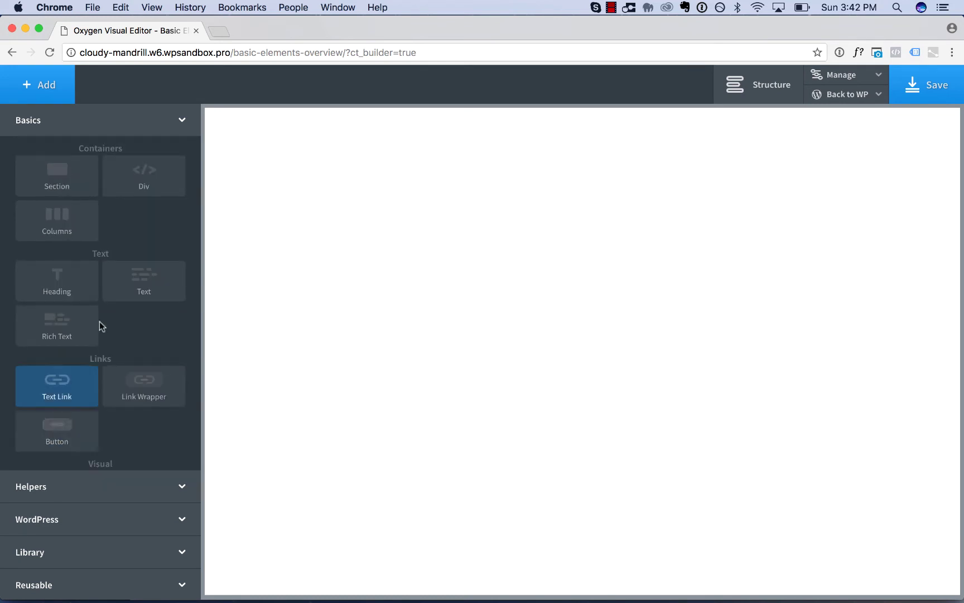
# Add a section containing a heading and a text block below it.
pyautogui.click(48, 178)
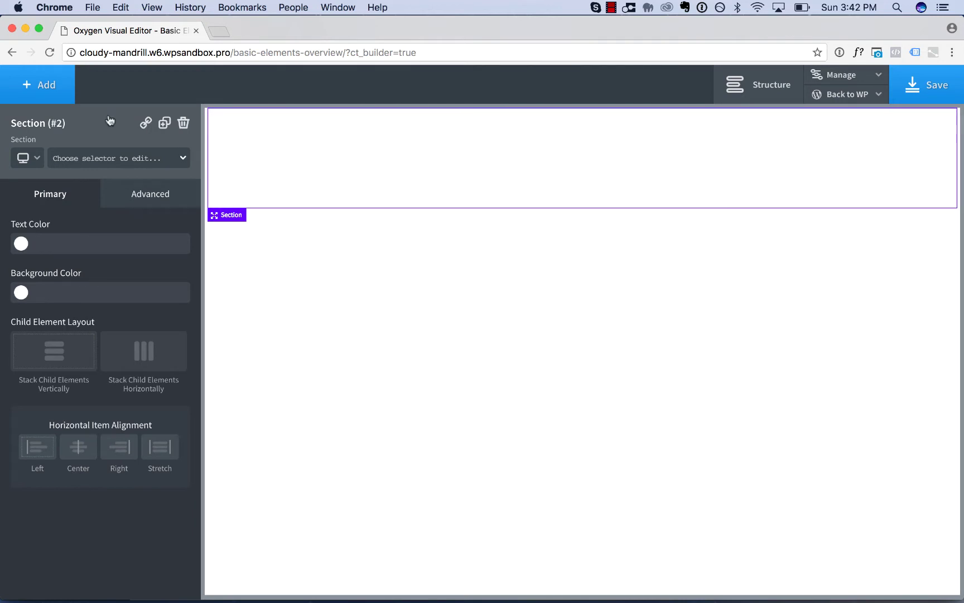
pyautogui.click(35, 85)
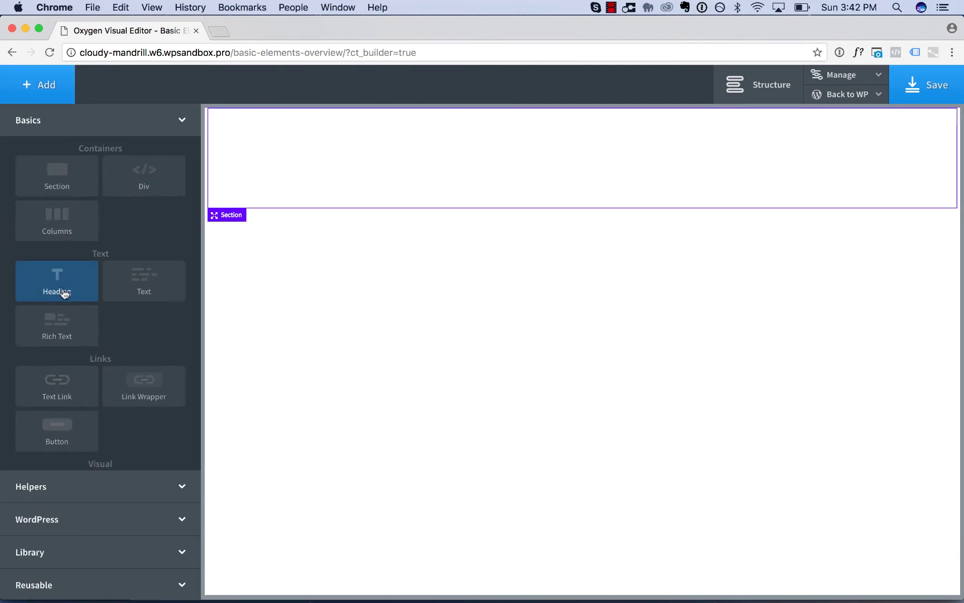
pyautogui.click(64, 293)
pyautogui.click(43, 89)
pyautogui.click(126, 286)
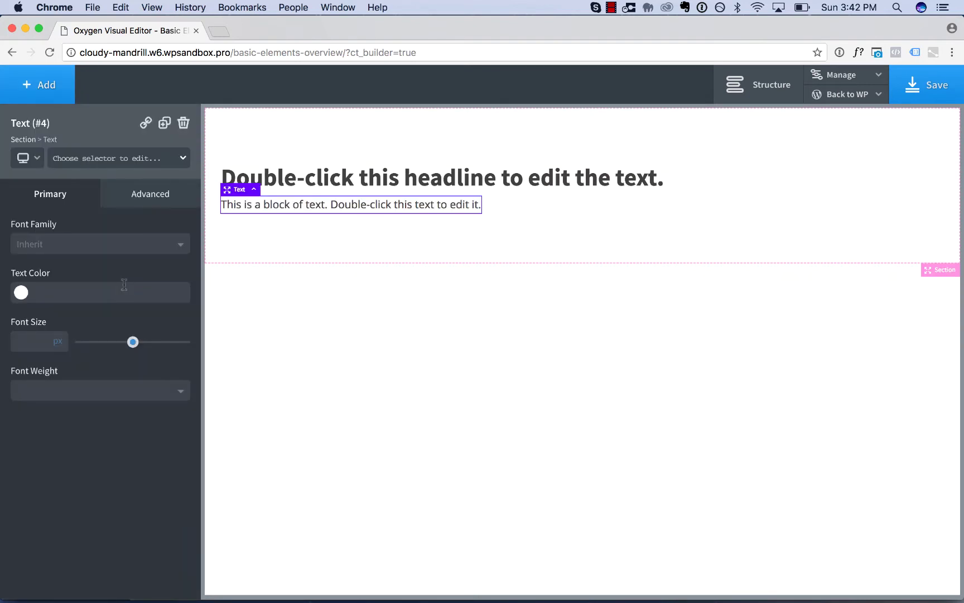
# Switch the section between horizontal and vertical stacking, ending on vertical.
pyautogui.click(768, 188)
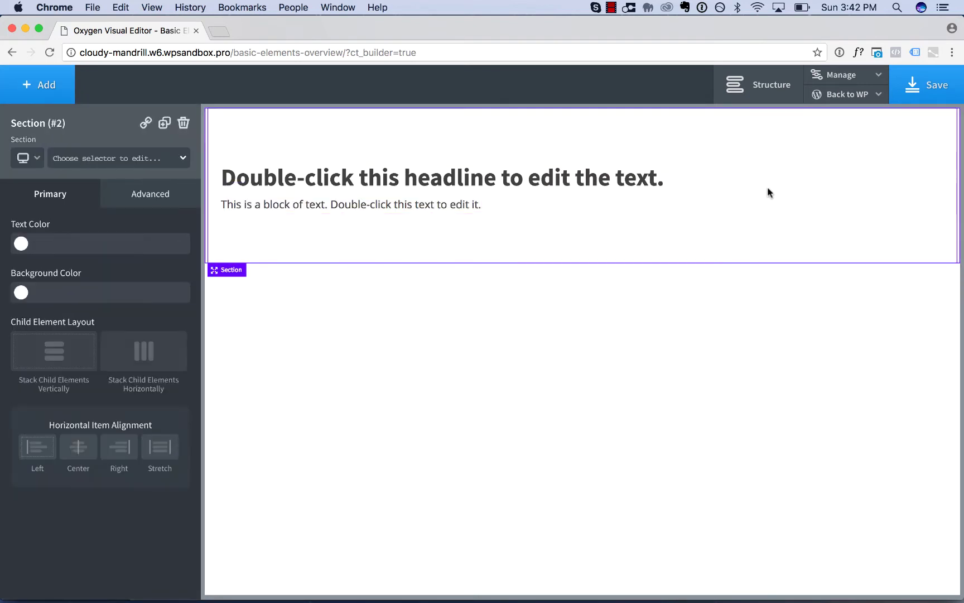
pyautogui.click(38, 345)
pyautogui.click(150, 356)
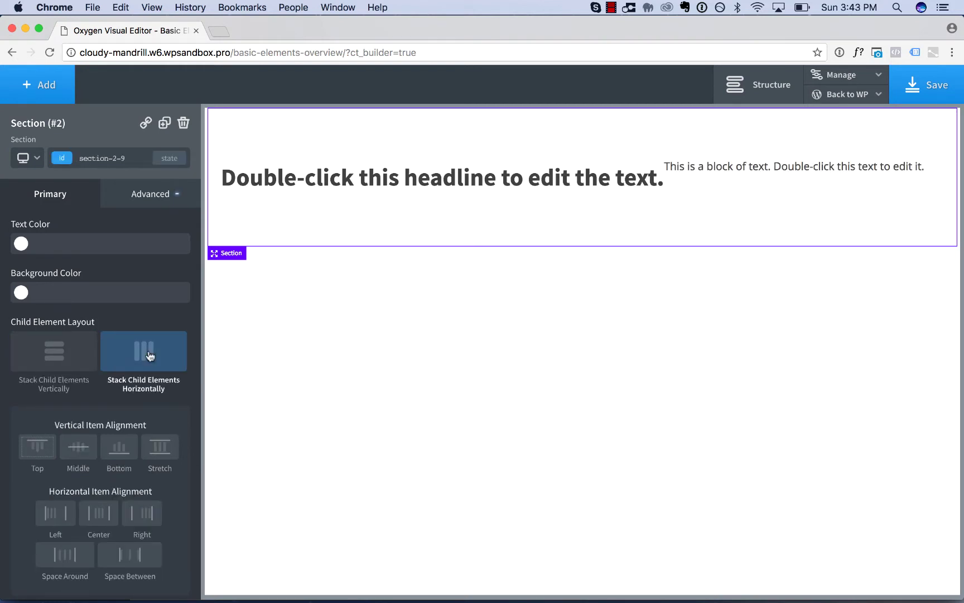
pyautogui.click(40, 361)
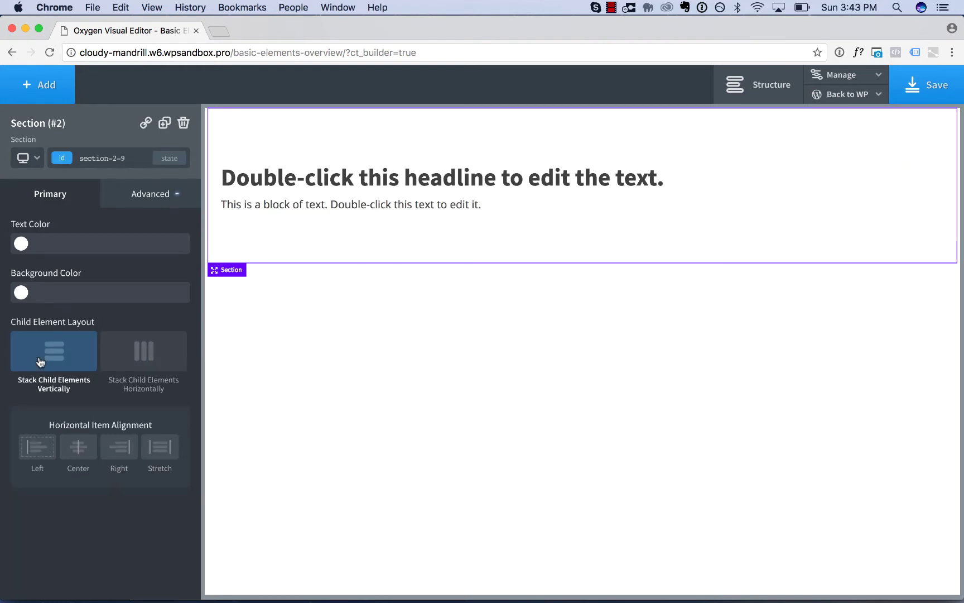
# Try left, center, right and stretch alignment on the section, settling on center.
pyautogui.click(38, 447)
pyautogui.click(78, 447)
pyautogui.click(124, 448)
pyautogui.click(152, 451)
pyautogui.click(85, 451)
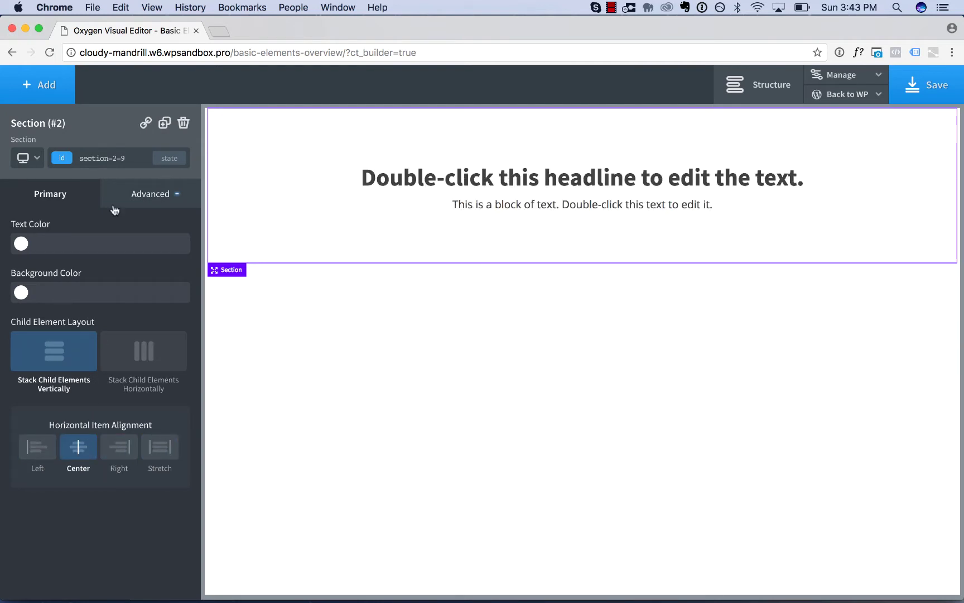
# Delete the old section with its heading and text, dismissing the deletion notice.
pyautogui.click(184, 124)
pyautogui.click(33, 93)
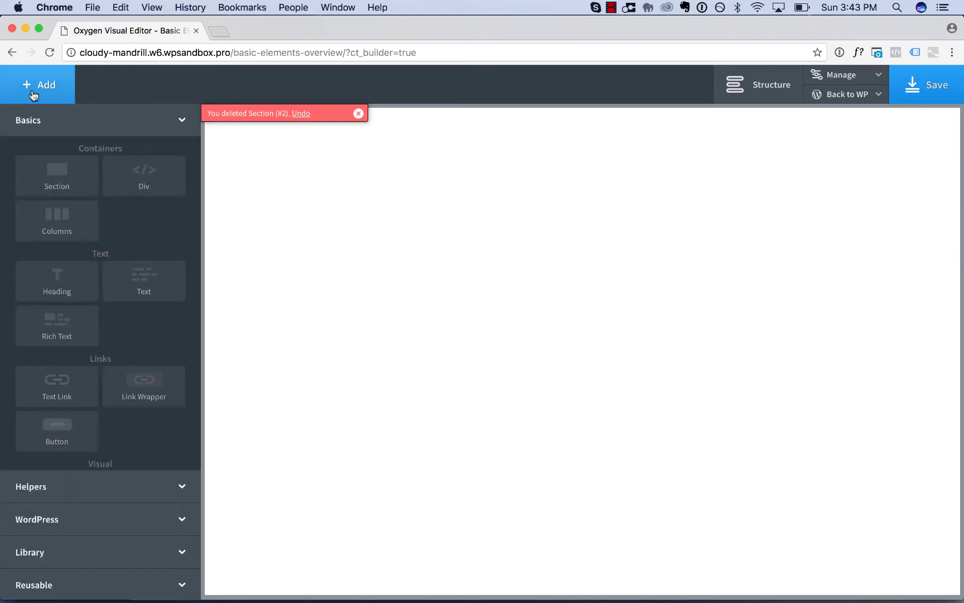
pyautogui.click(359, 114)
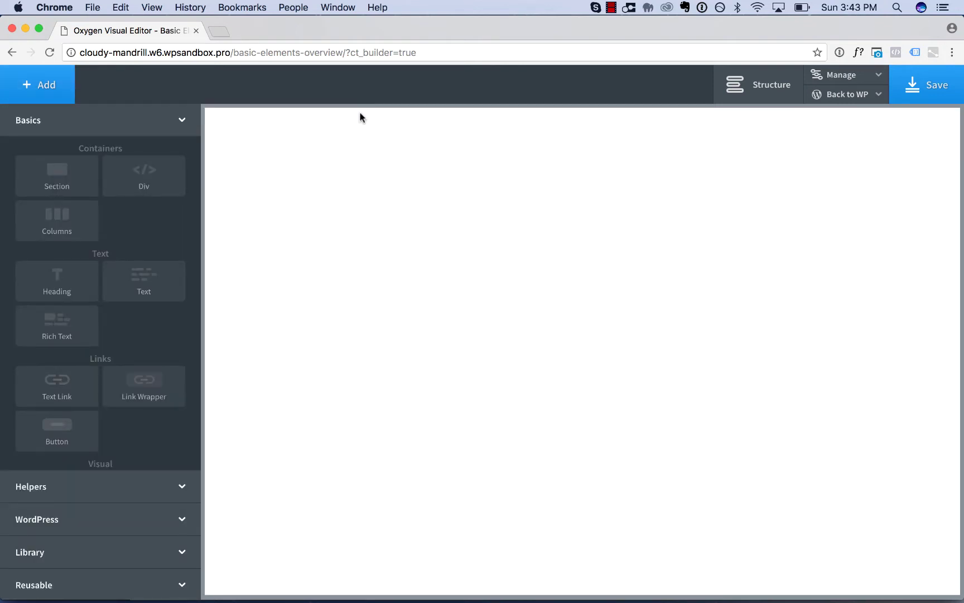
# Add a fresh section with a centred heading and an empty Div below it.
pyautogui.click(63, 179)
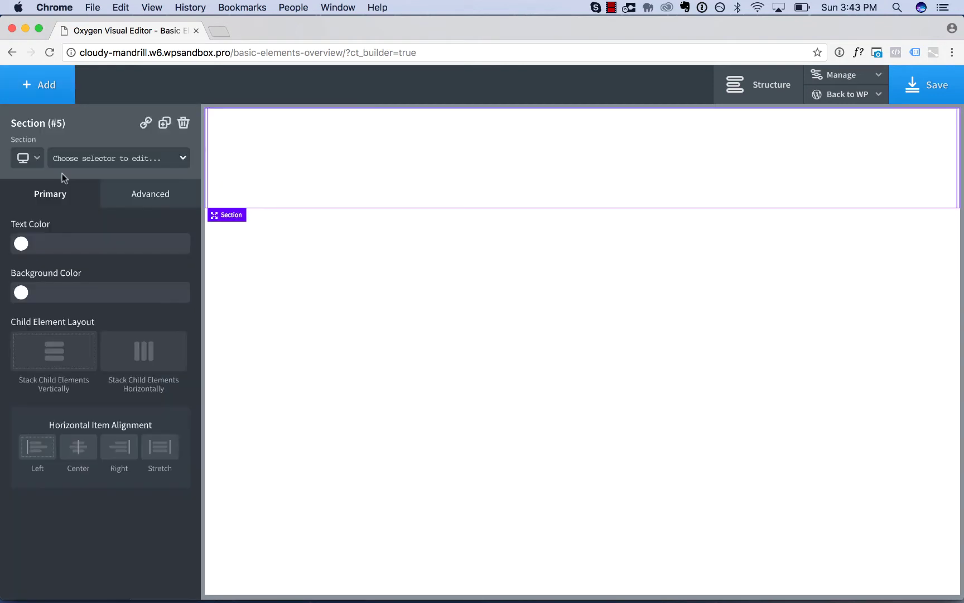
pyautogui.click(39, 84)
pyautogui.click(54, 292)
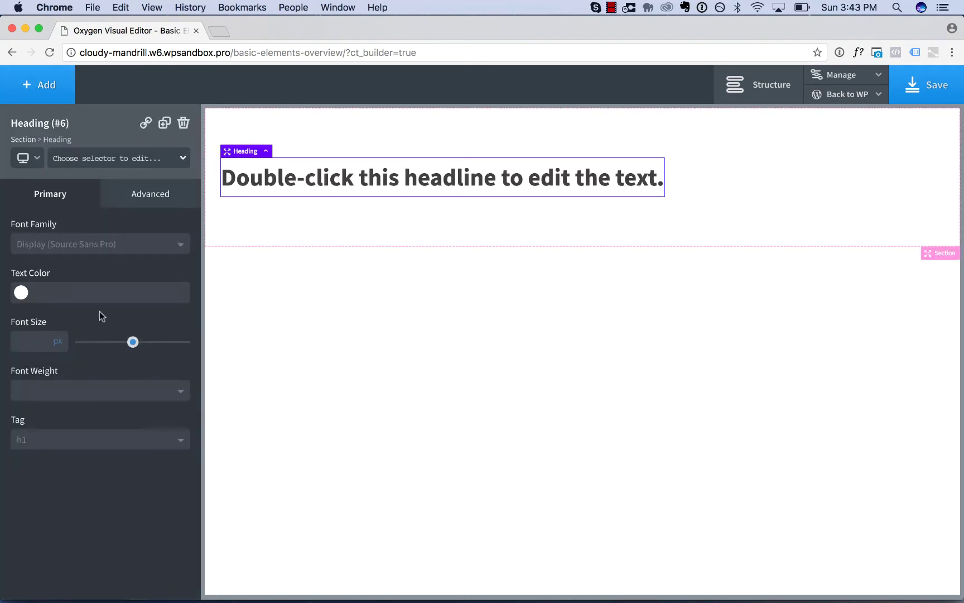
pyautogui.click(265, 238)
pyautogui.click(81, 447)
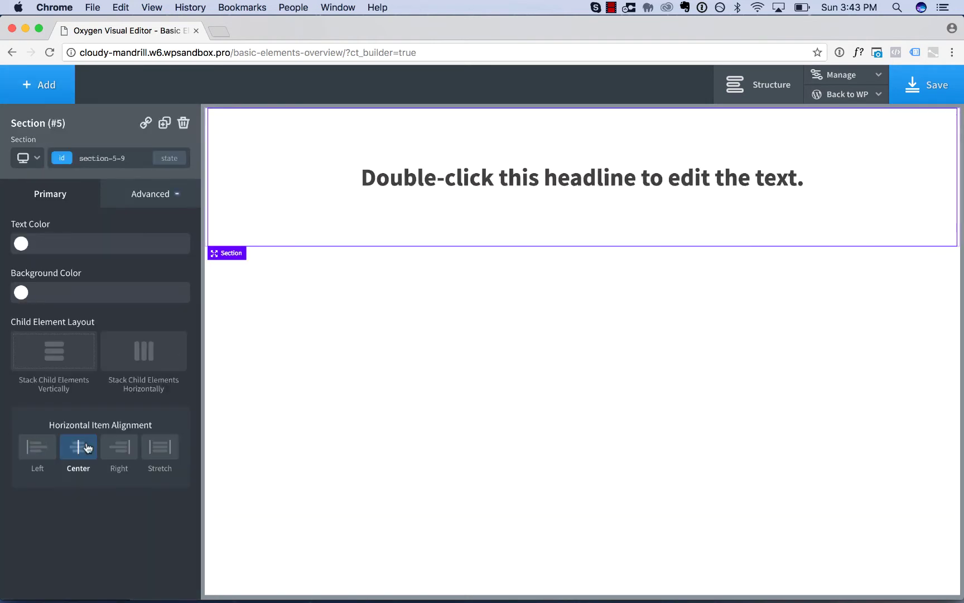
pyautogui.click(41, 89)
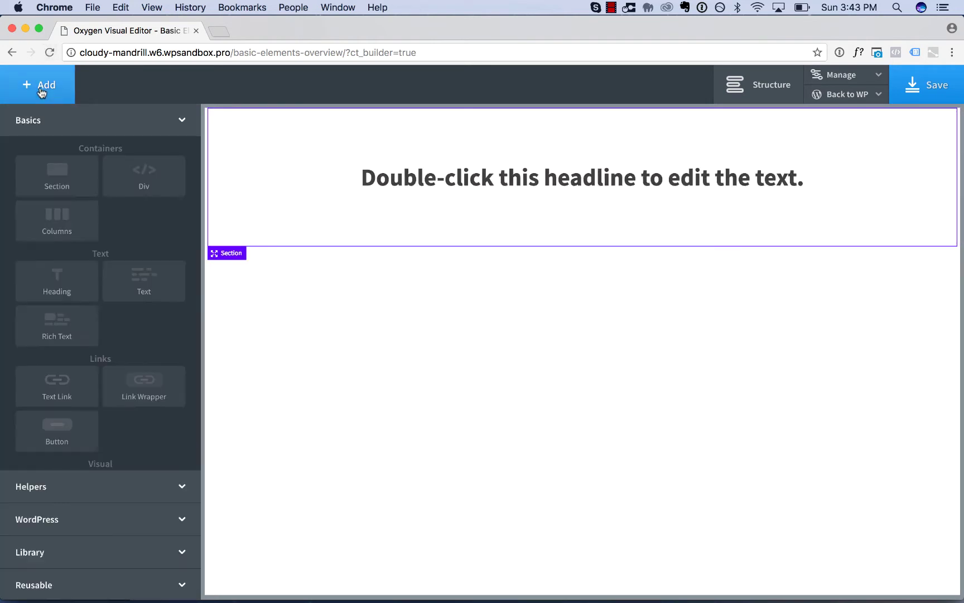
pyautogui.click(144, 178)
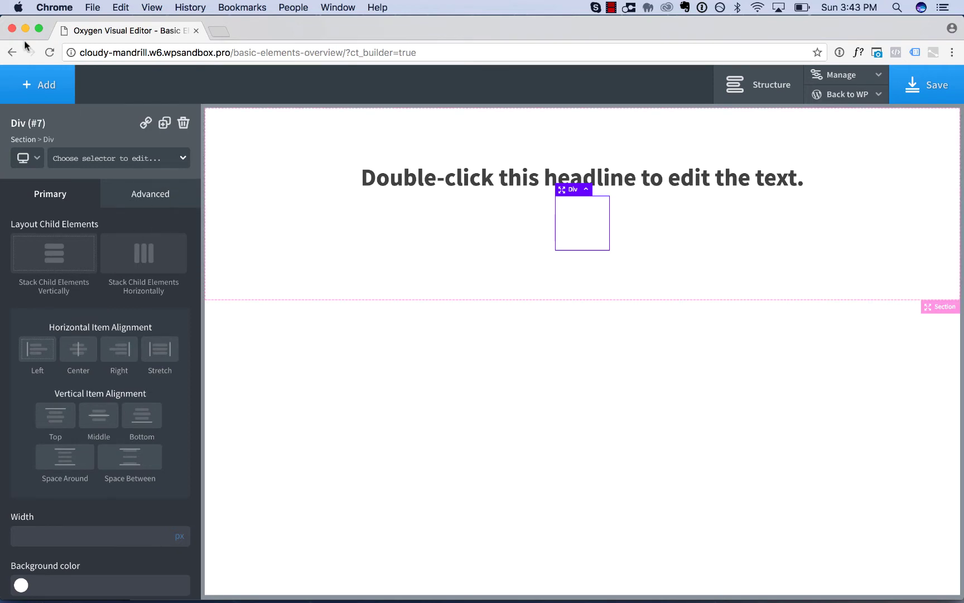
# Add a button and a text link inside the div.
pyautogui.click(25, 83)
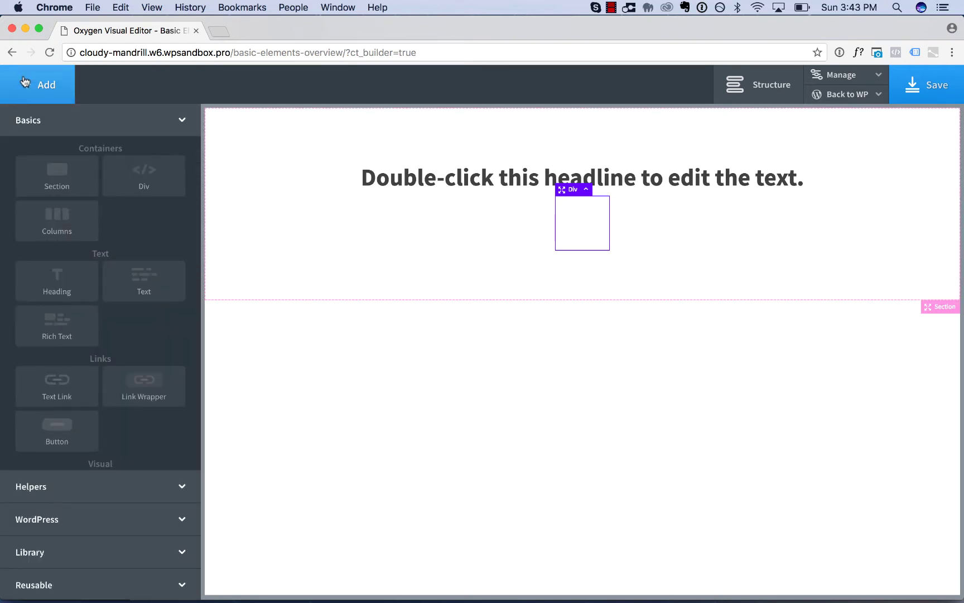
pyautogui.click(57, 429)
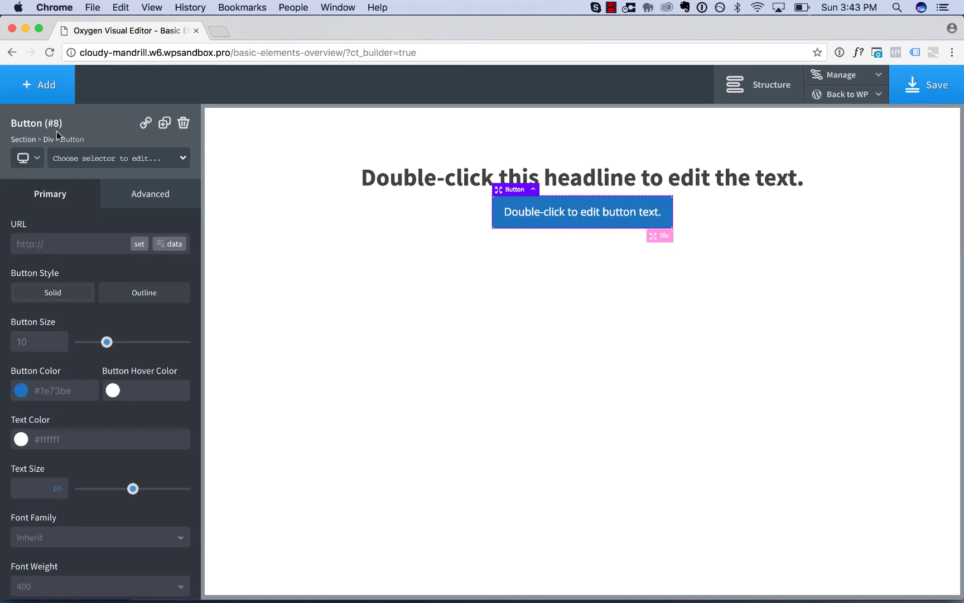
pyautogui.click(45, 83)
pyautogui.scroll(-5, 125, 326)
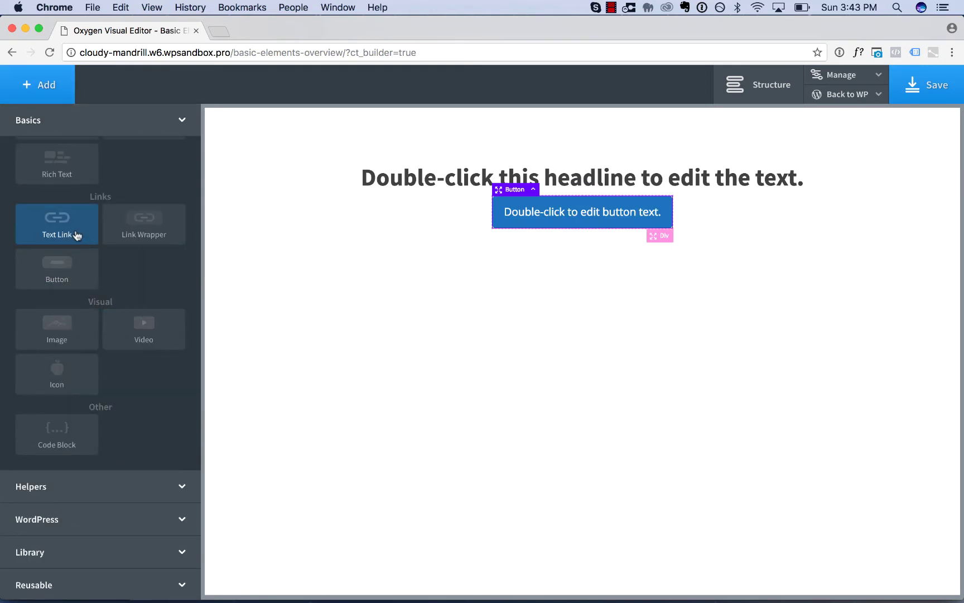
pyautogui.click(76, 234)
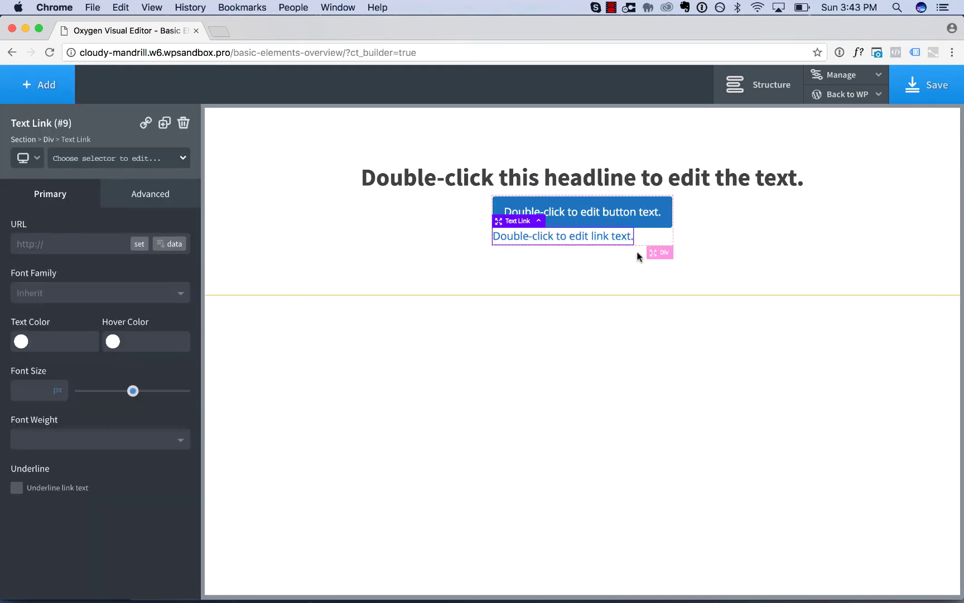
# Lay out the button and link side by side, vertically centred, with a 25px div top margin.
pyautogui.click(662, 252)
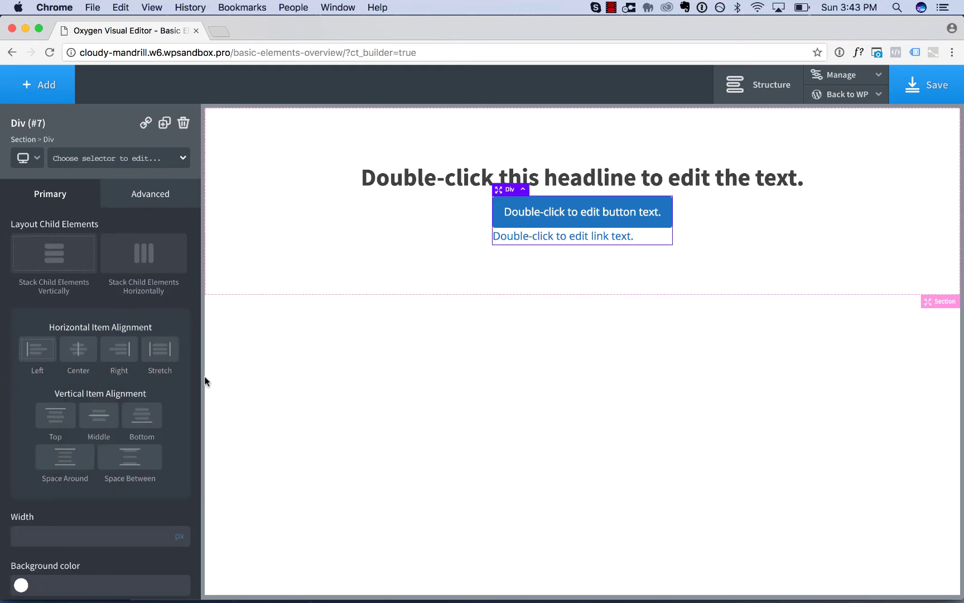
pyautogui.click(148, 257)
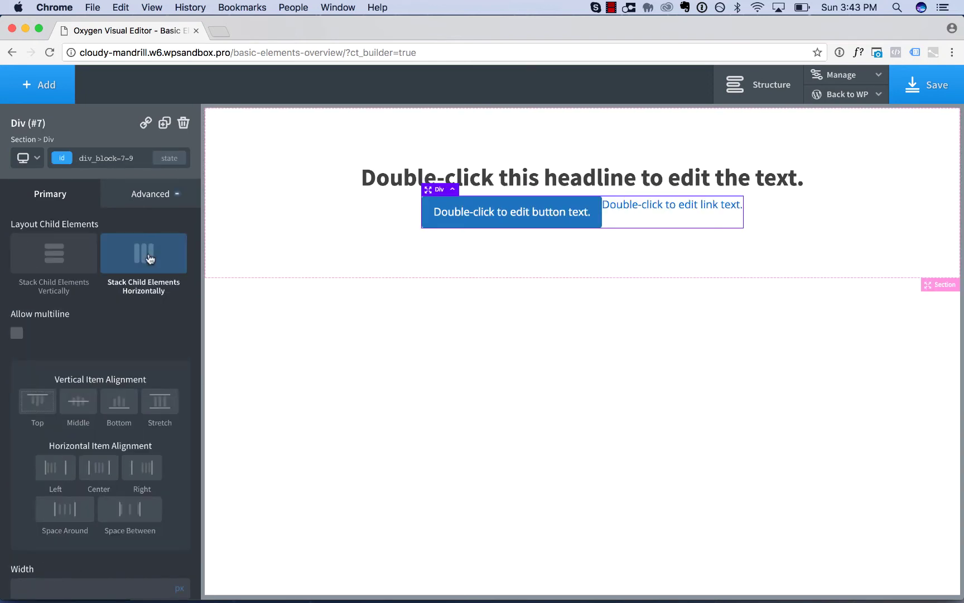
pyautogui.click(84, 403)
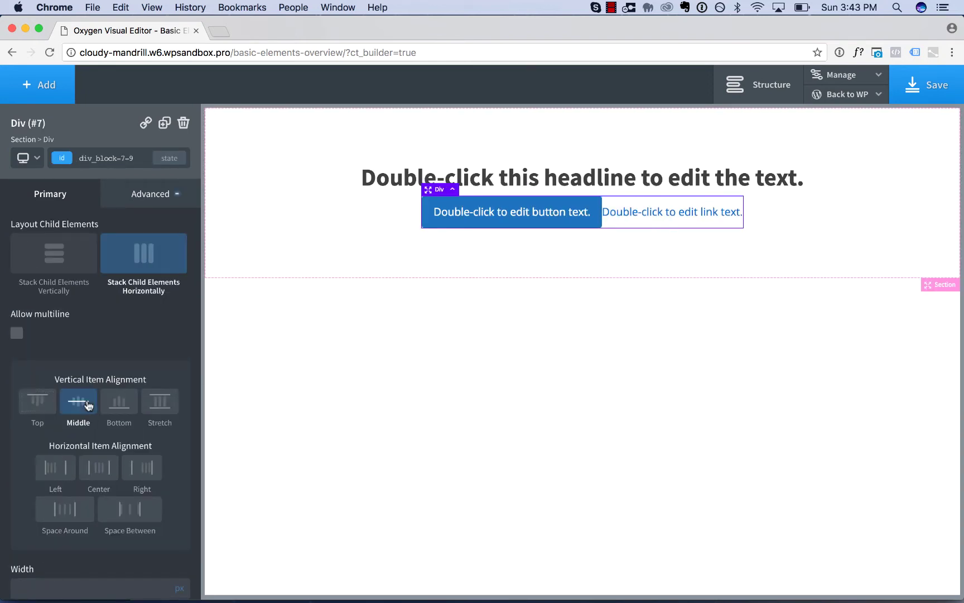
pyautogui.click(586, 225)
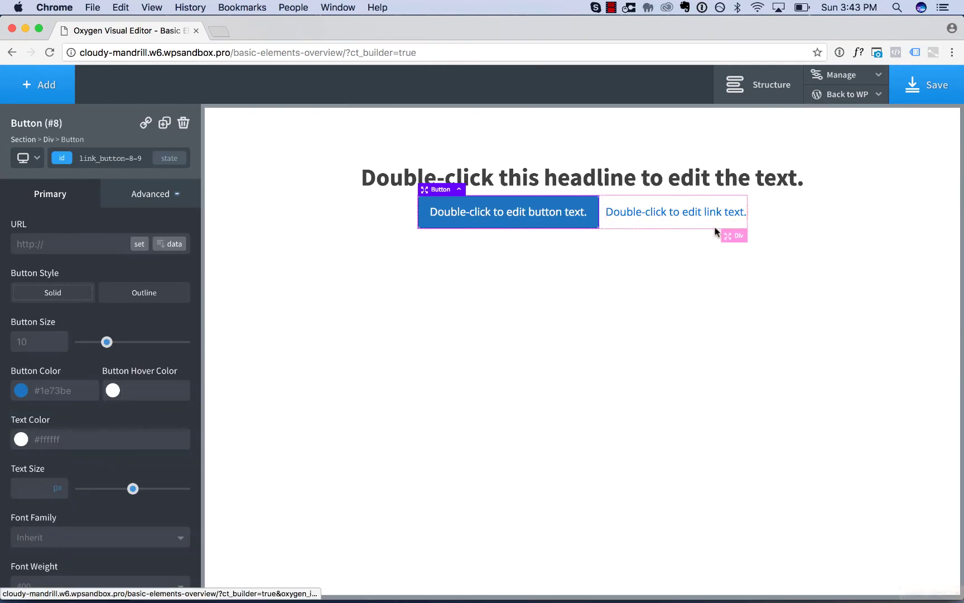
pyautogui.click(733, 234)
pyautogui.moveTo(656, 192); pyautogui.dragTo(656, 209)
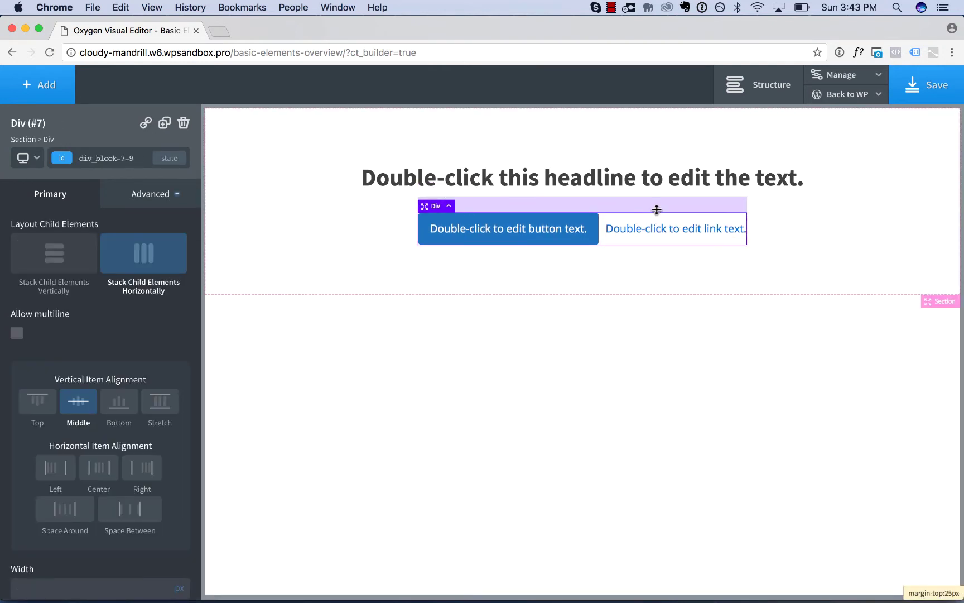
pyautogui.click(867, 247)
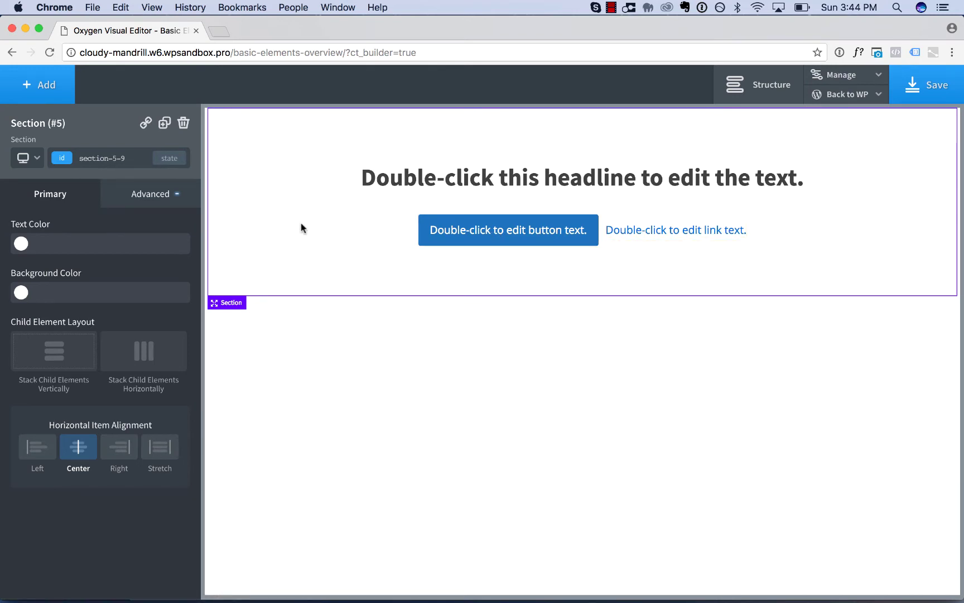
# Add a Columns row split into two equal 50/50 columns.
pyautogui.click(39, 94)
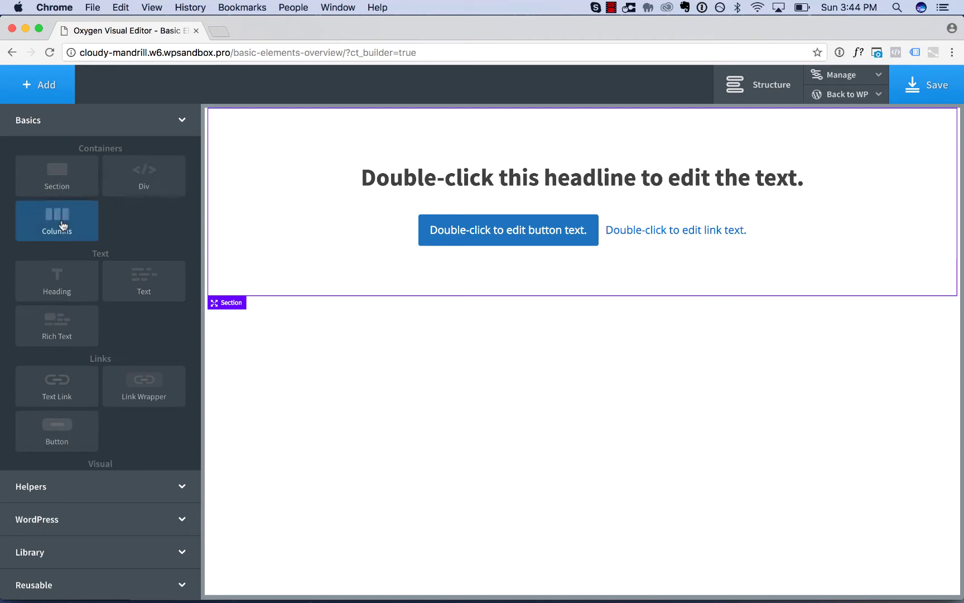
pyautogui.click(63, 225)
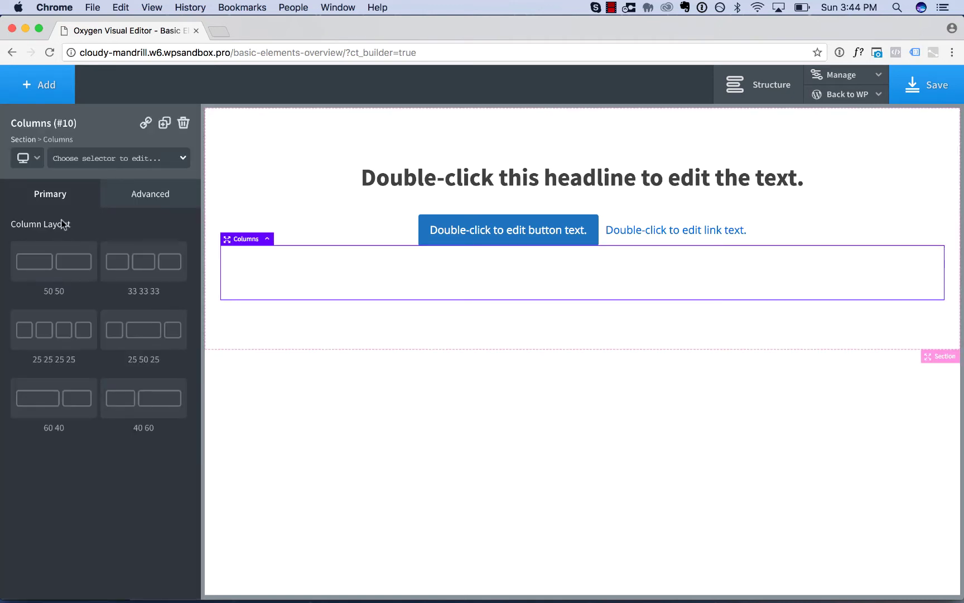
pyautogui.click(41, 266)
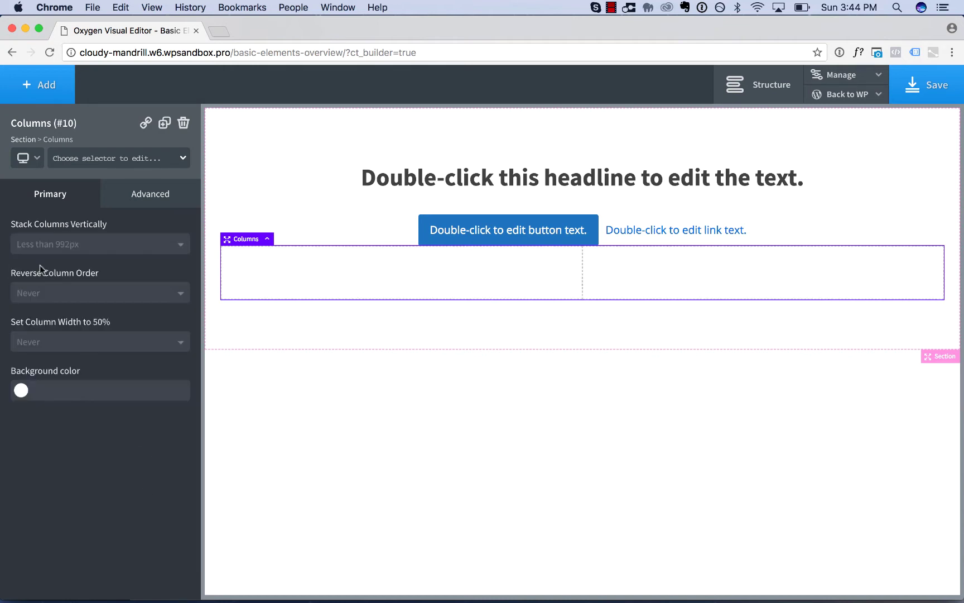
# Set the left column width to 70 and move the columns row lower in the section.
pyautogui.click(362, 282)
pyautogui.doubleClick(84, 530)
pyautogui.write('70')
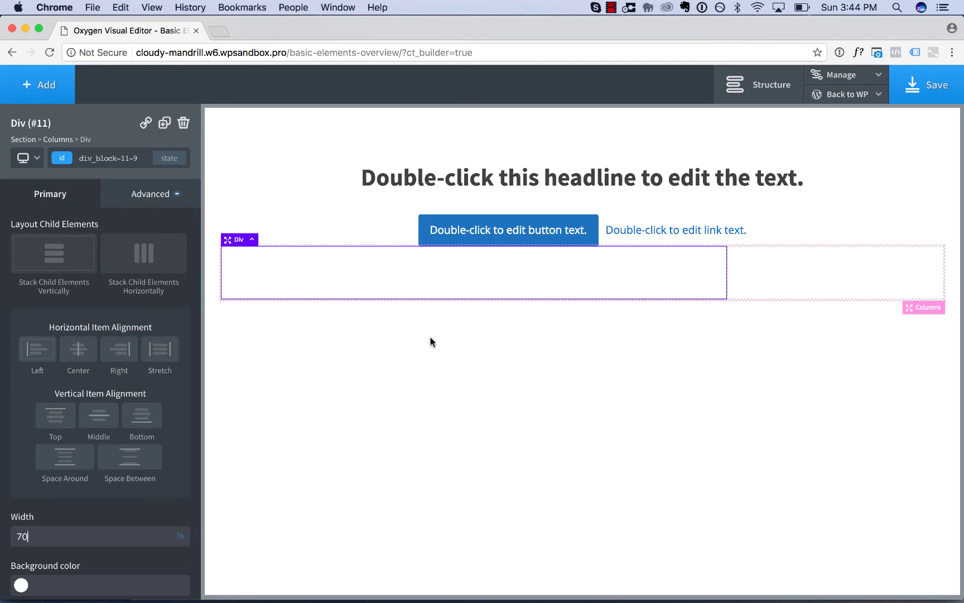
pyautogui.click(781, 286)
pyautogui.click(615, 273)
pyautogui.click(797, 249)
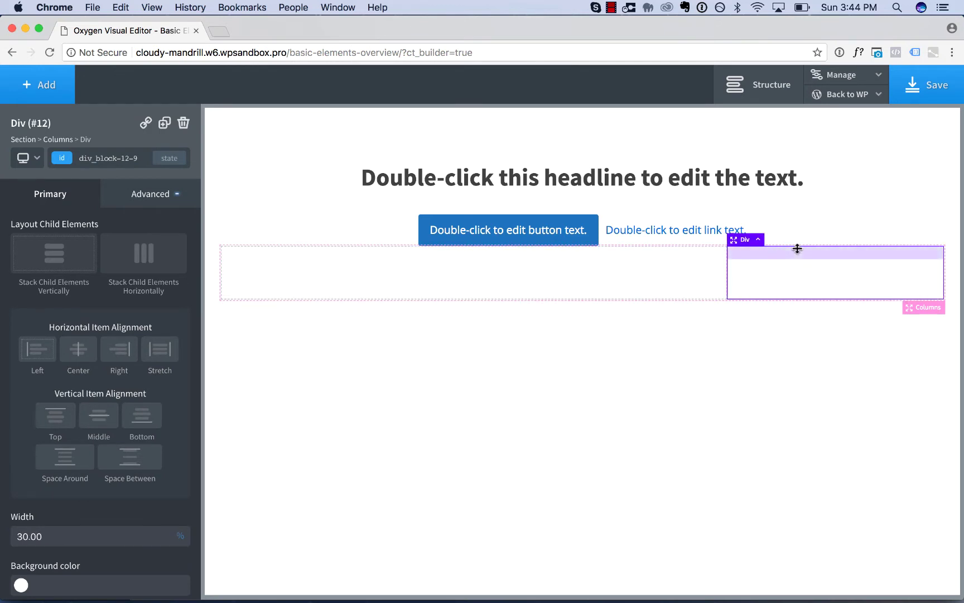
pyautogui.click(924, 308)
pyautogui.moveTo(810, 240); pyautogui.dragTo(809, 293)
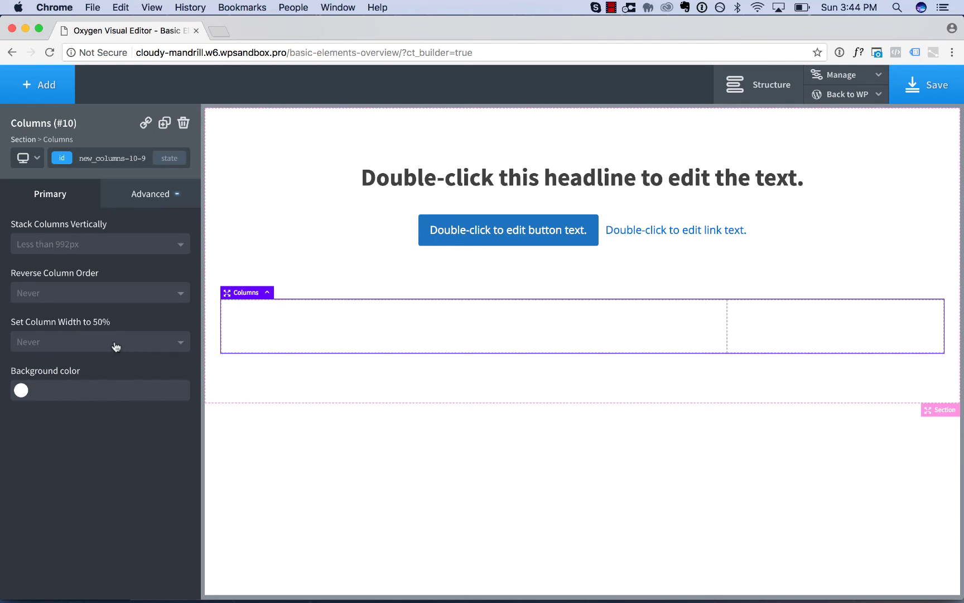
# Add a heading and text to the left column and a placeholder image to the right.
pyautogui.click(321, 334)
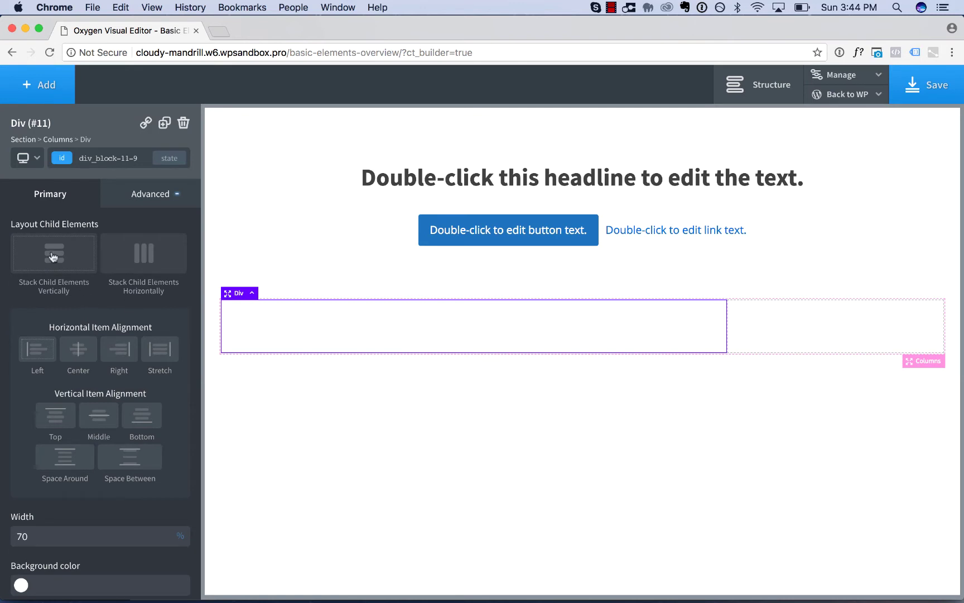
pyautogui.click(34, 85)
pyautogui.click(58, 274)
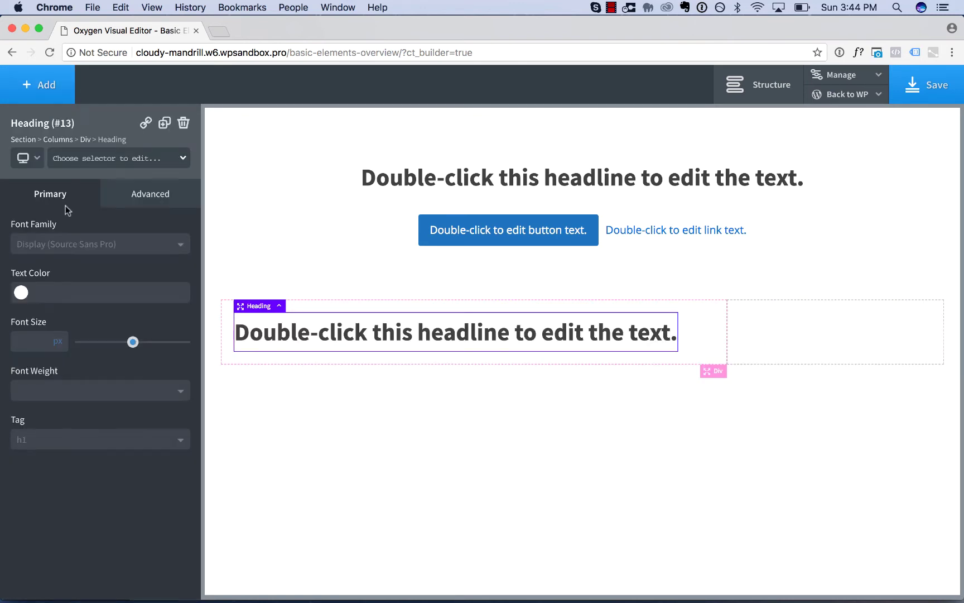
pyautogui.click(42, 98)
pyautogui.click(140, 279)
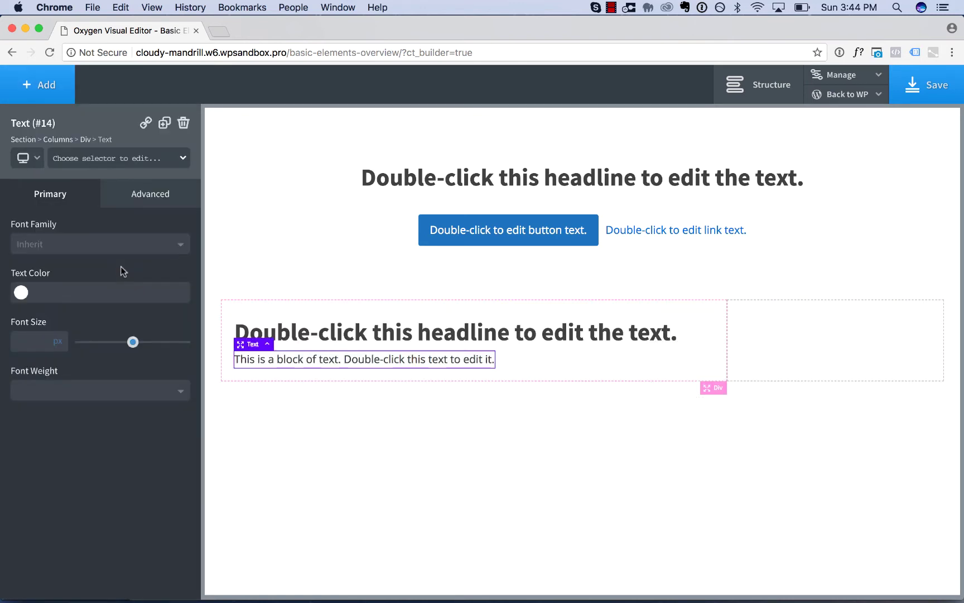
pyautogui.click(39, 90)
pyautogui.scroll(-5, 83, 346)
pyautogui.click(67, 363)
pyautogui.moveTo(425, 439); pyautogui.dragTo(862, 332)
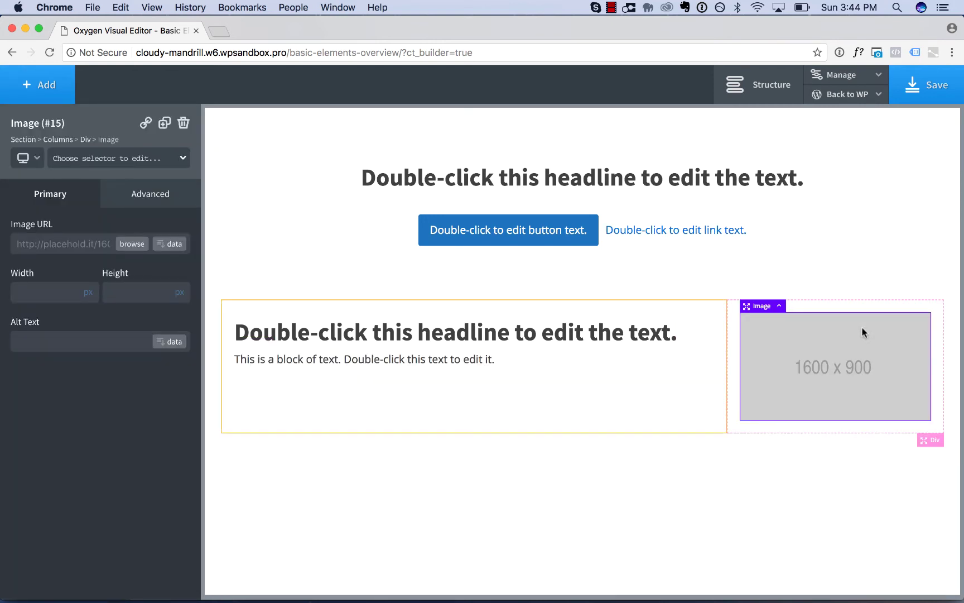
# Stack the left column vertically with center and middle alignment.
pyautogui.click(625, 408)
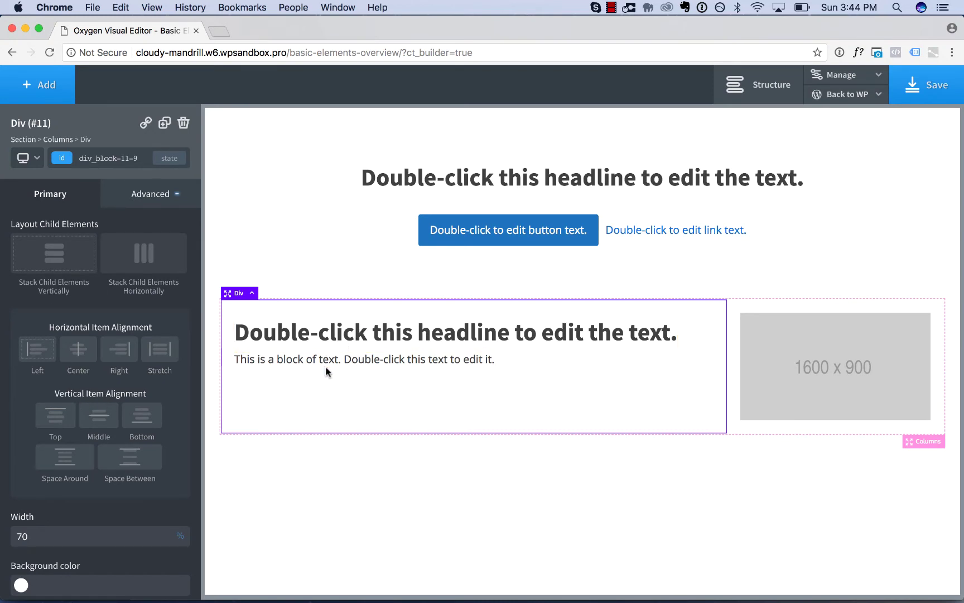
pyautogui.click(64, 263)
pyautogui.click(78, 351)
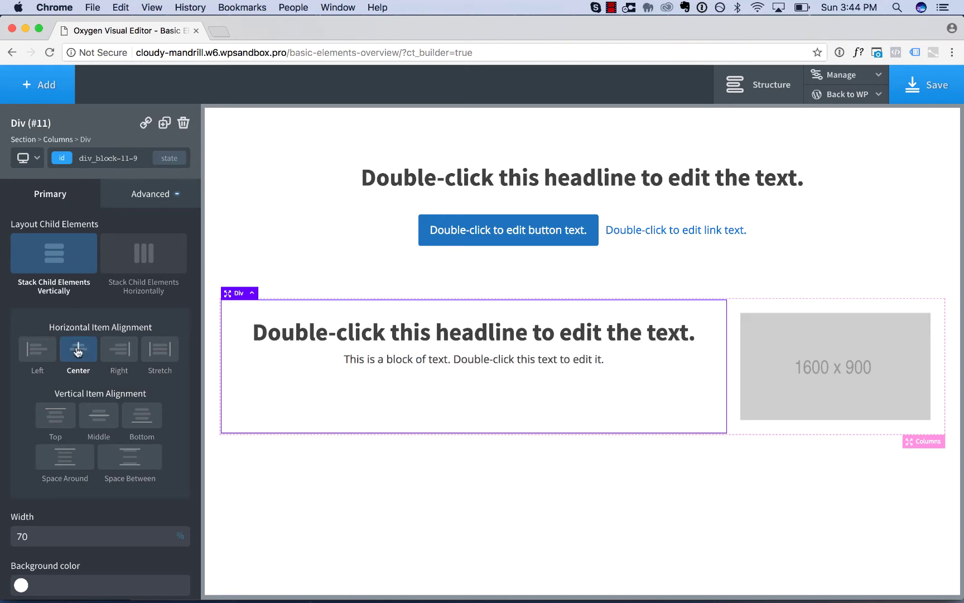
pyautogui.click(99, 415)
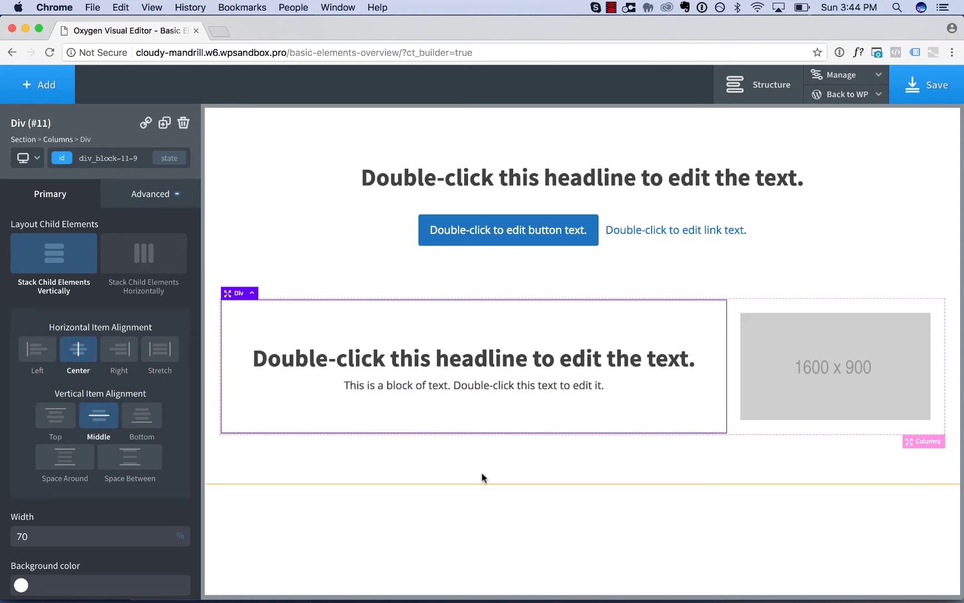
pyautogui.click(482, 476)
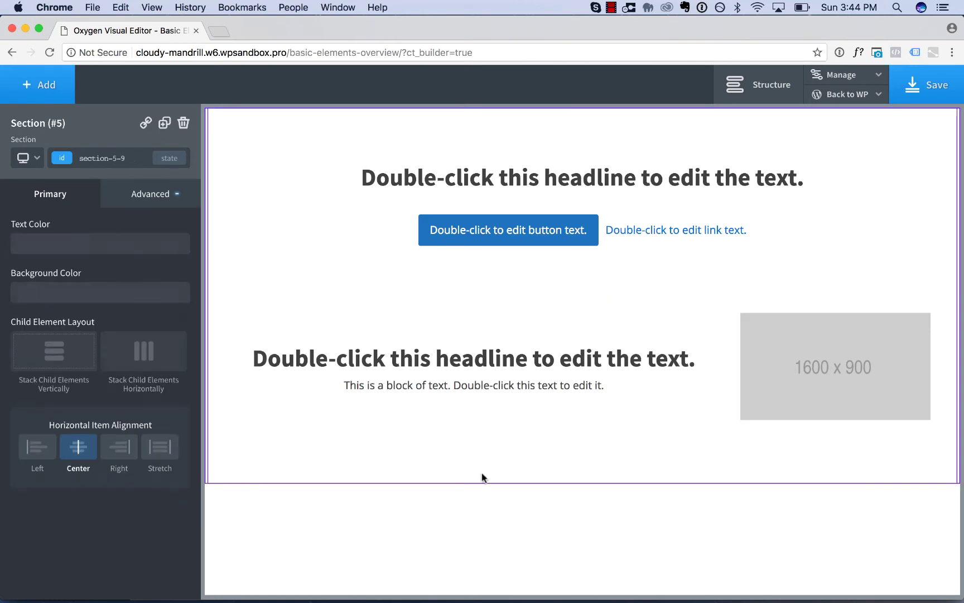
# Delete the old section and add a new section with a heading.
pyautogui.click(183, 123)
pyautogui.click(360, 110)
pyautogui.click(39, 84)
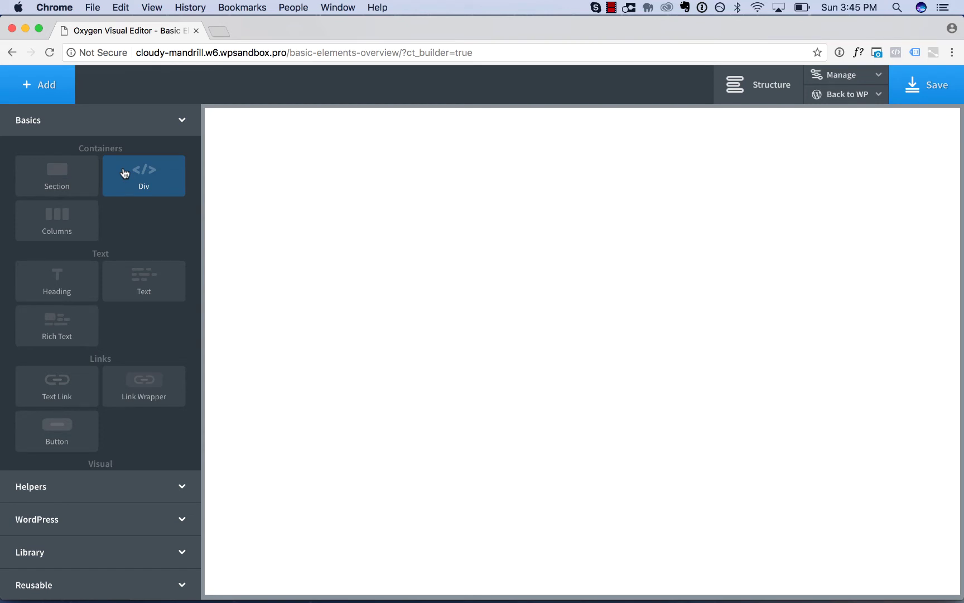
pyautogui.click(40, 183)
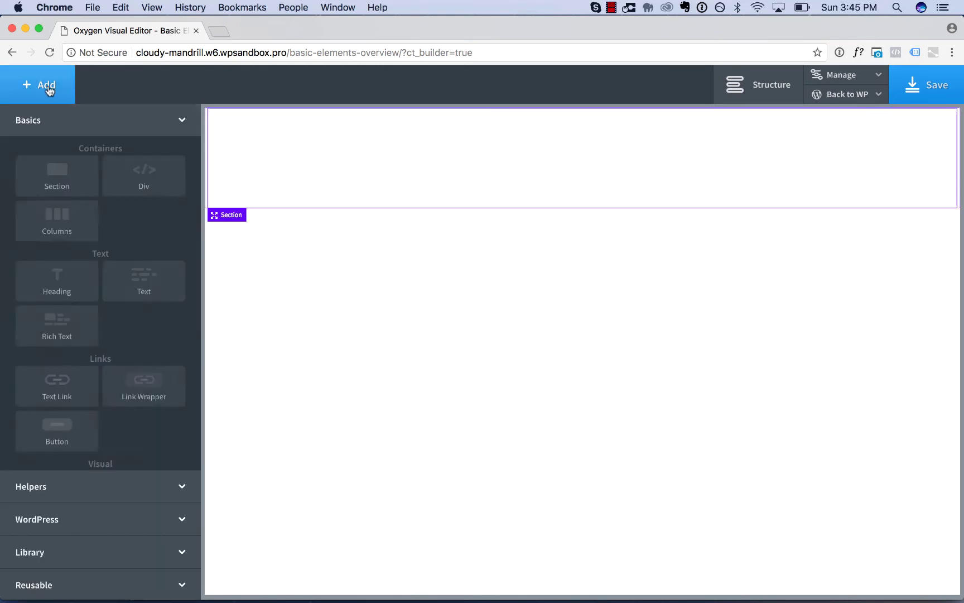
pyautogui.click(63, 273)
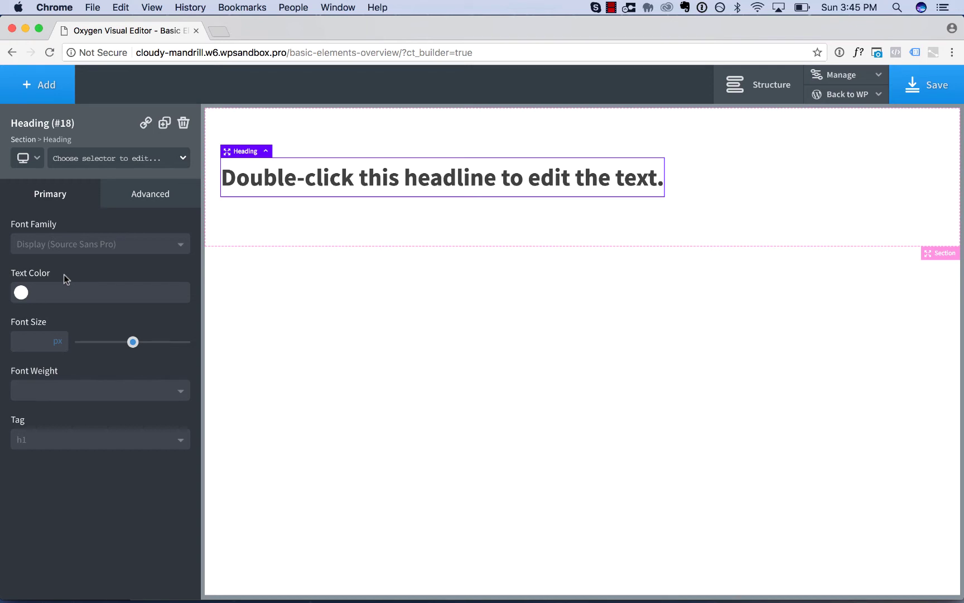
# Change the heading text to 'Double click and start typing.'.
pyautogui.doubleClick(447, 191)
pyautogui.press('super+a')
pyautogui.write('Double and')
pyautogui.press('super+a')
pyautogui.write('Double click and start typing.')
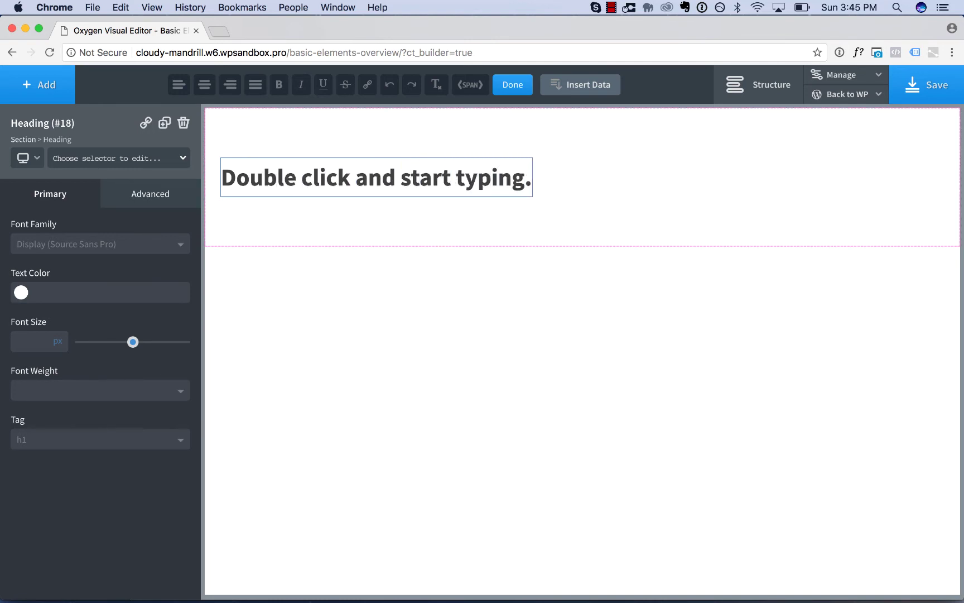
pyautogui.click(751, 185)
pyautogui.doubleClick(457, 174)
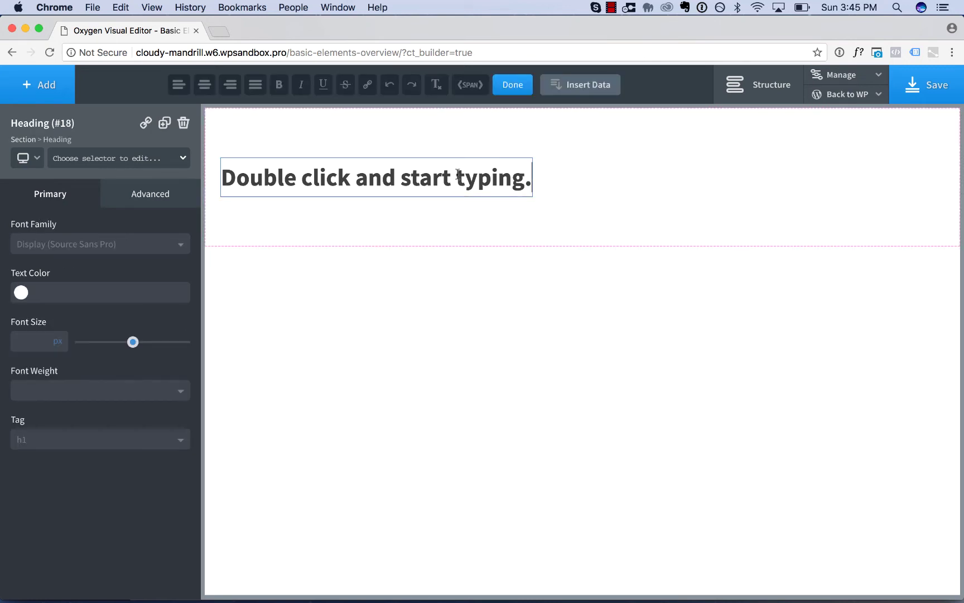
pyautogui.click(522, 86)
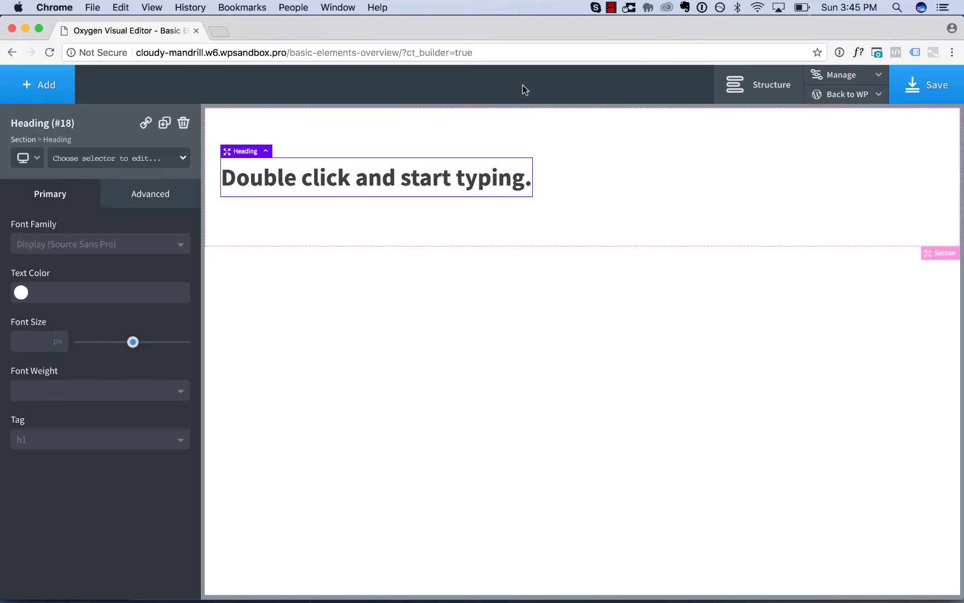
# Italicise the word 'and' in the heading.
pyautogui.doubleClick(392, 185)
pyautogui.doubleClick(371, 176)
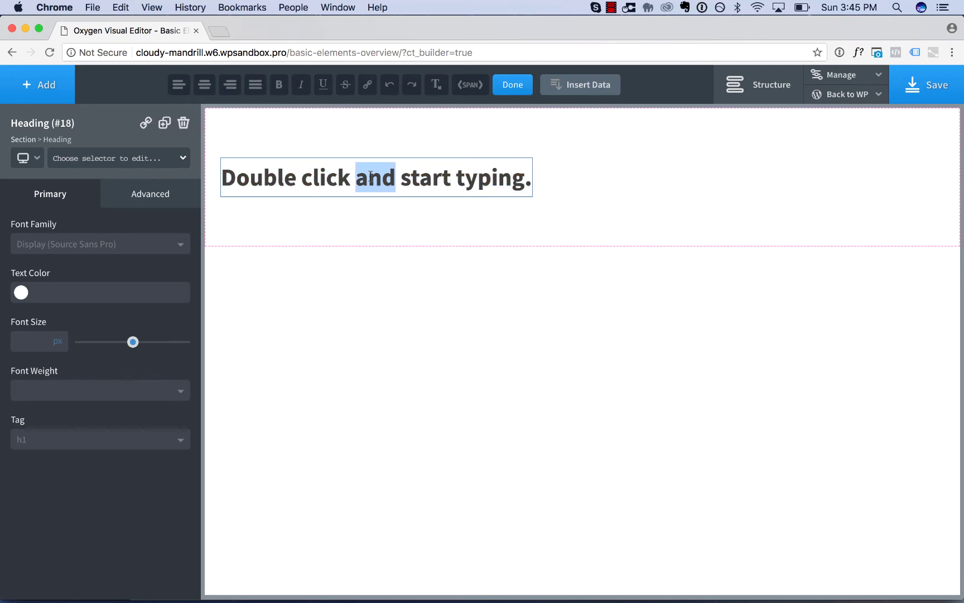
pyautogui.click(301, 89)
# Wrap 'typing' in a span and set its text colour to red.
pyautogui.doubleClick(490, 178)
pyautogui.click(470, 85)
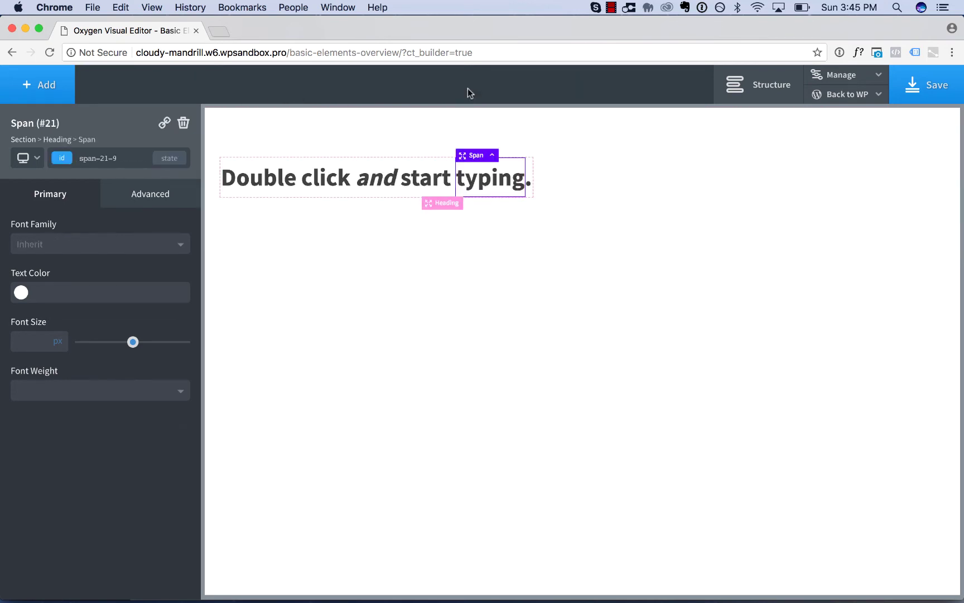
pyautogui.click(21, 293)
pyautogui.click(101, 398)
pyautogui.click(94, 413)
pyautogui.moveTo(130, 391); pyautogui.dragTo(131, 328)
pyautogui.click(104, 315)
pyautogui.click(29, 339)
pyautogui.click(47, 413)
pyautogui.click(610, 165)
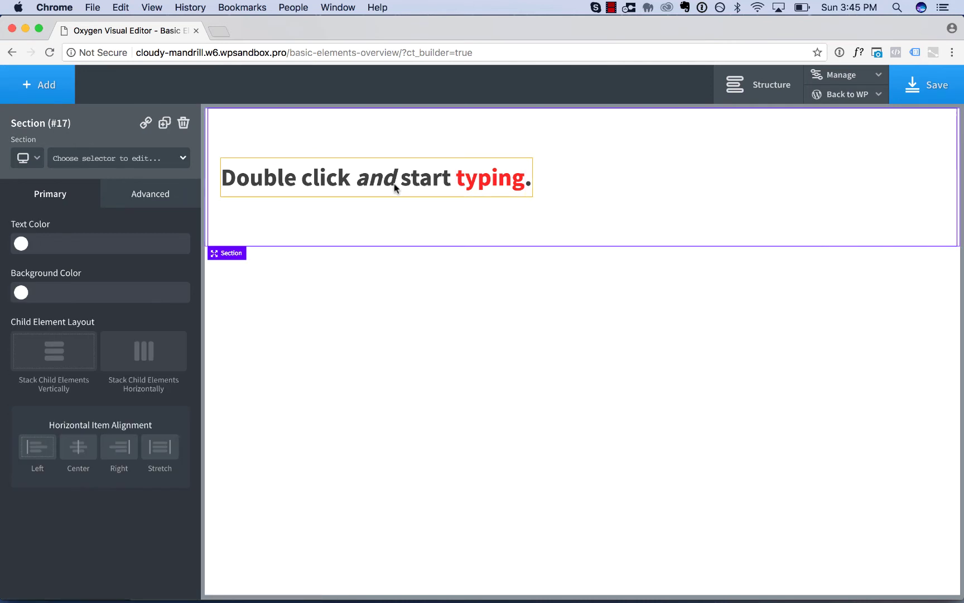
pyautogui.click(366, 180)
pyautogui.doubleClick(424, 177)
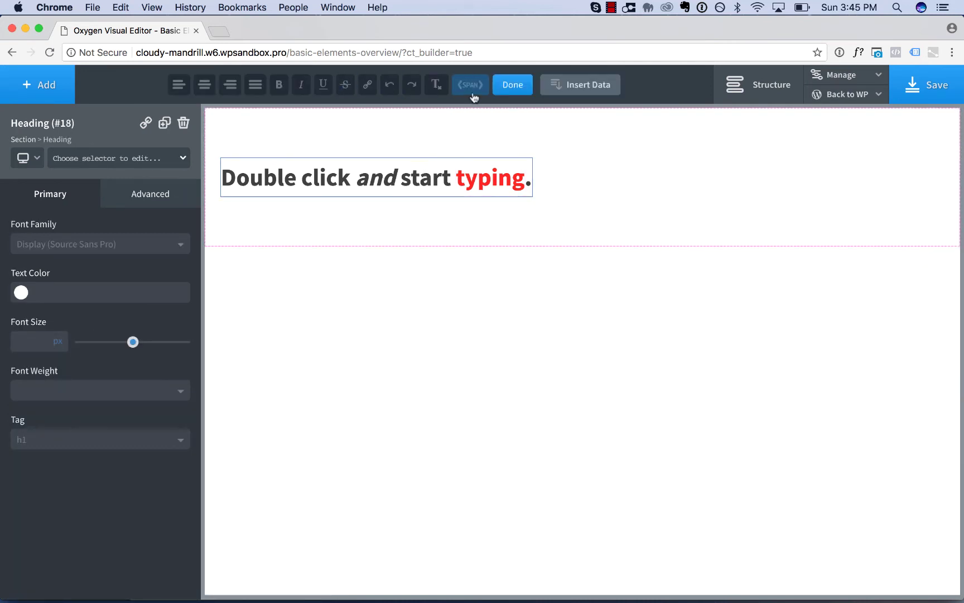
# Give the heading Georgia, serif at 25 px and font weight 400, keeping the h1 tag.
pyautogui.click(575, 163)
pyautogui.click(377, 186)
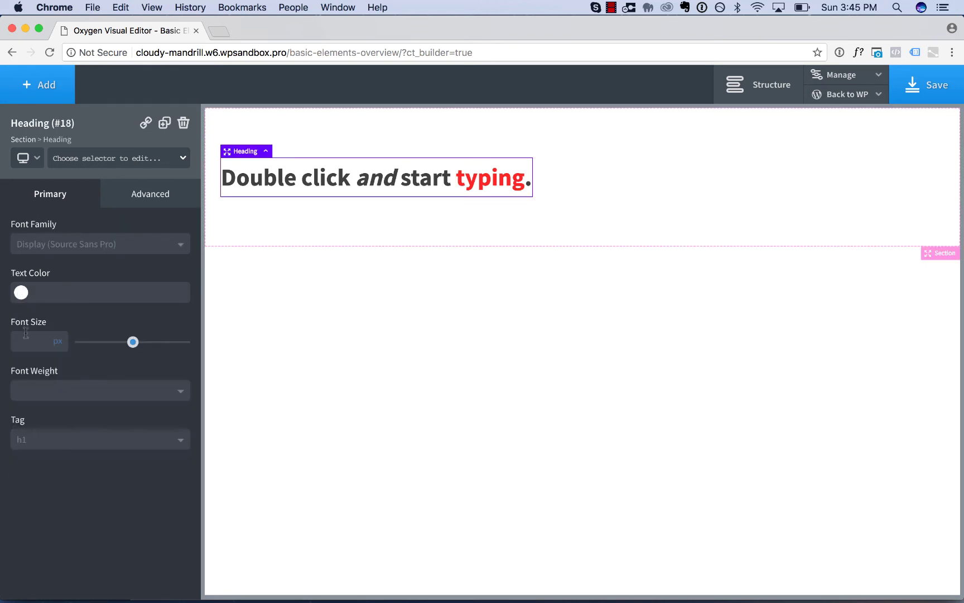
pyautogui.click(89, 244)
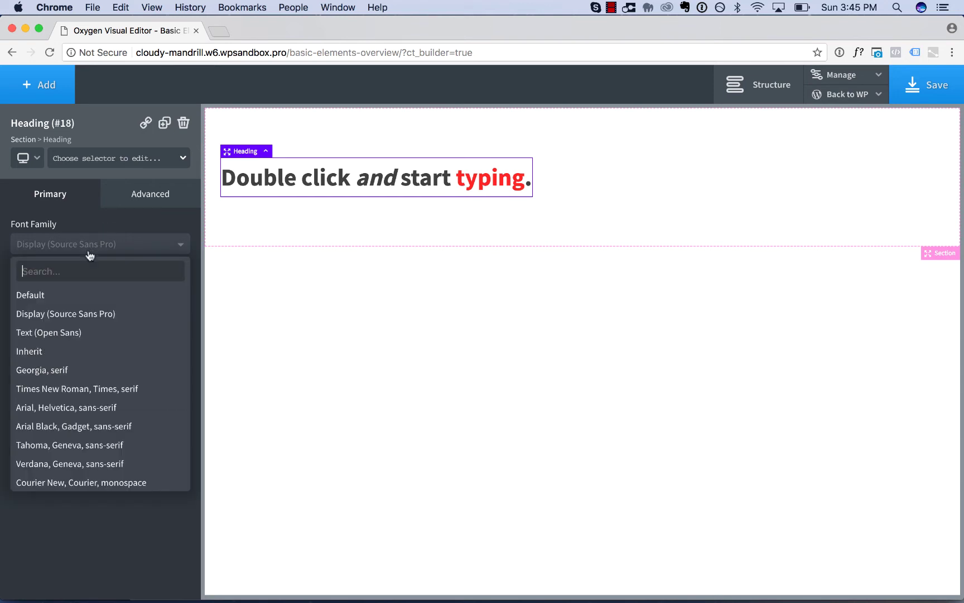
pyautogui.click(86, 369)
pyautogui.click(20, 292)
pyautogui.click(20, 292)
pyautogui.moveTo(129, 343); pyautogui.dragTo(106, 342)
pyautogui.click(100, 390)
pyautogui.click(100, 389)
pyautogui.click(99, 390)
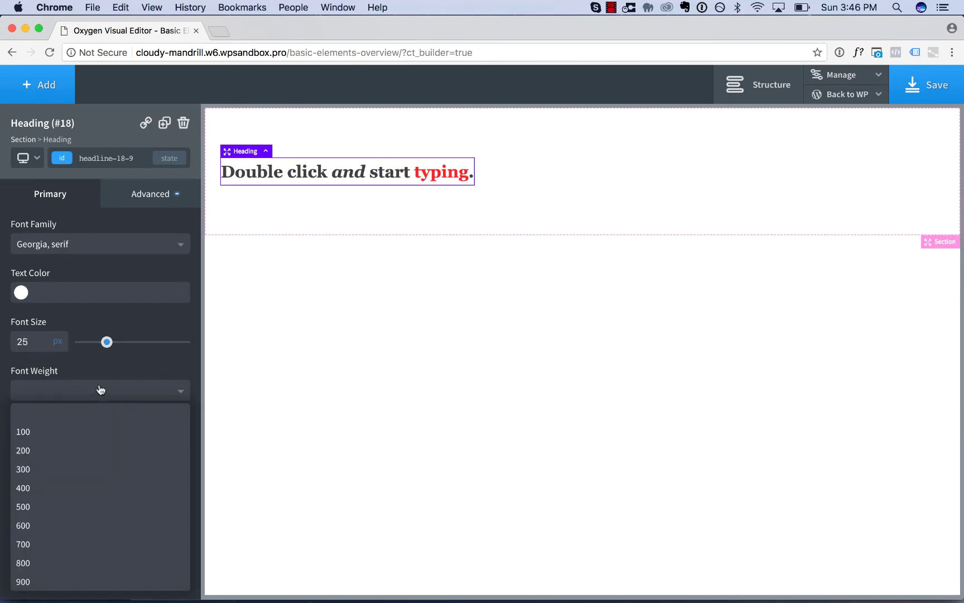
pyautogui.click(64, 488)
pyautogui.click(92, 440)
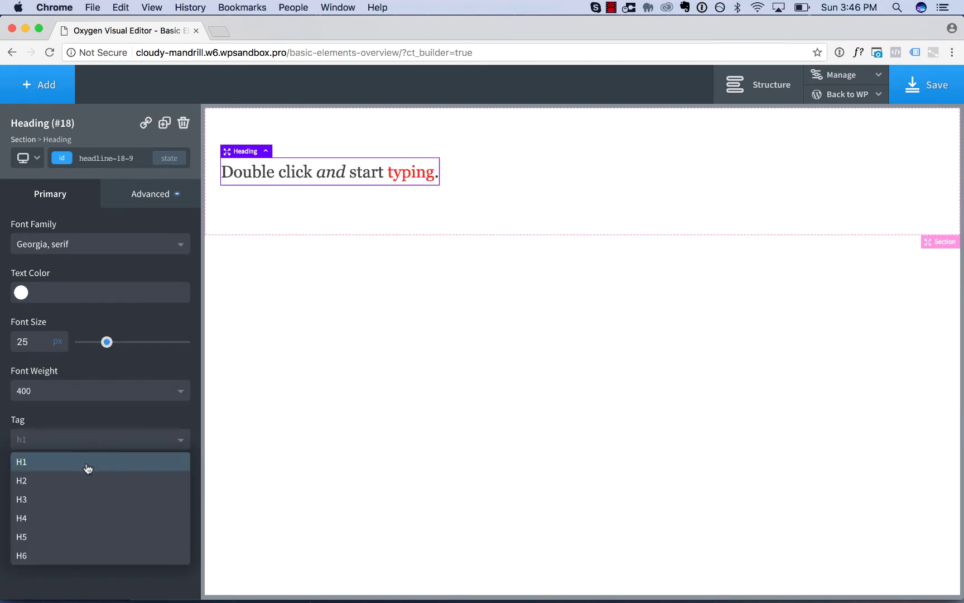
pyautogui.click(92, 422)
# Add a text block below the heading.
pyautogui.click(64, 86)
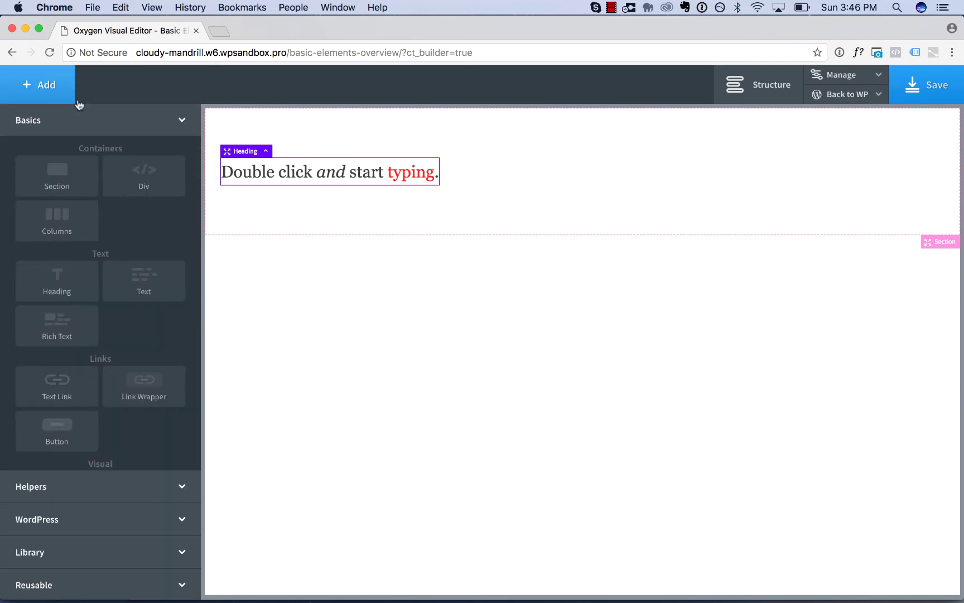
pyautogui.click(124, 280)
pyautogui.doubleClick(300, 194)
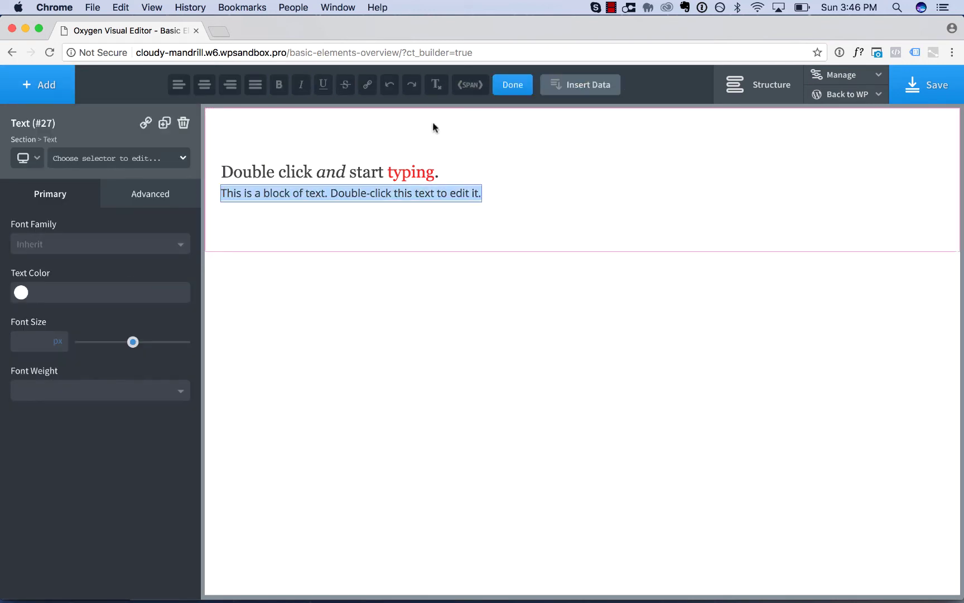
pyautogui.click(623, 170)
# Add a Rich Text block and give it a numbered list item 'aosidjaoisdj'.
pyautogui.click(31, 93)
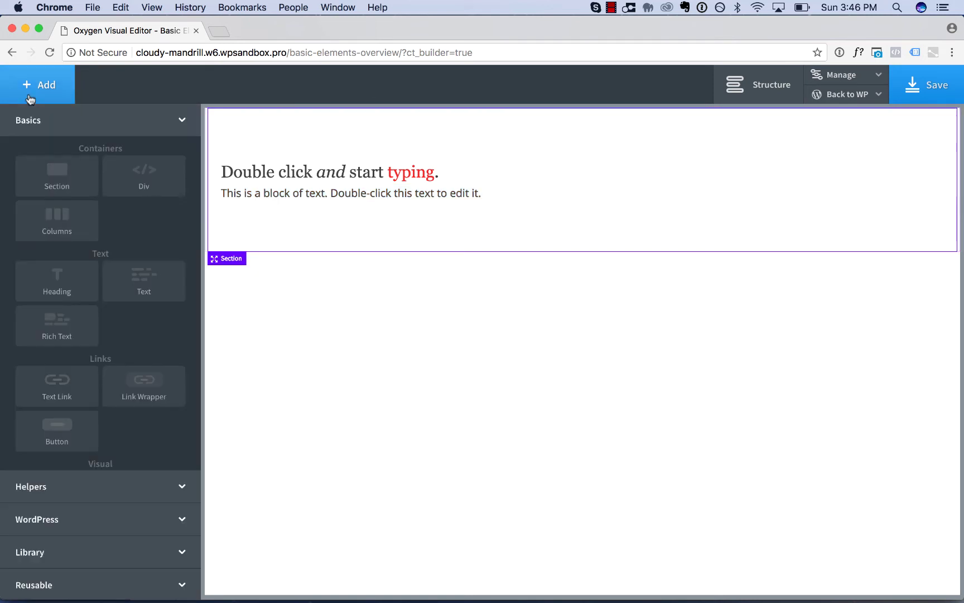
pyautogui.click(68, 323)
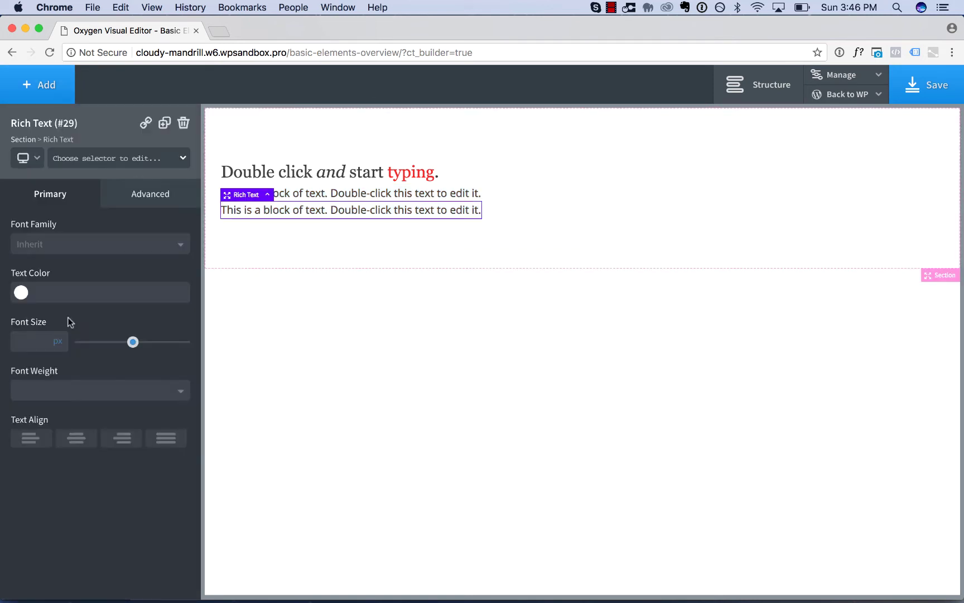
pyautogui.doubleClick(356, 212)
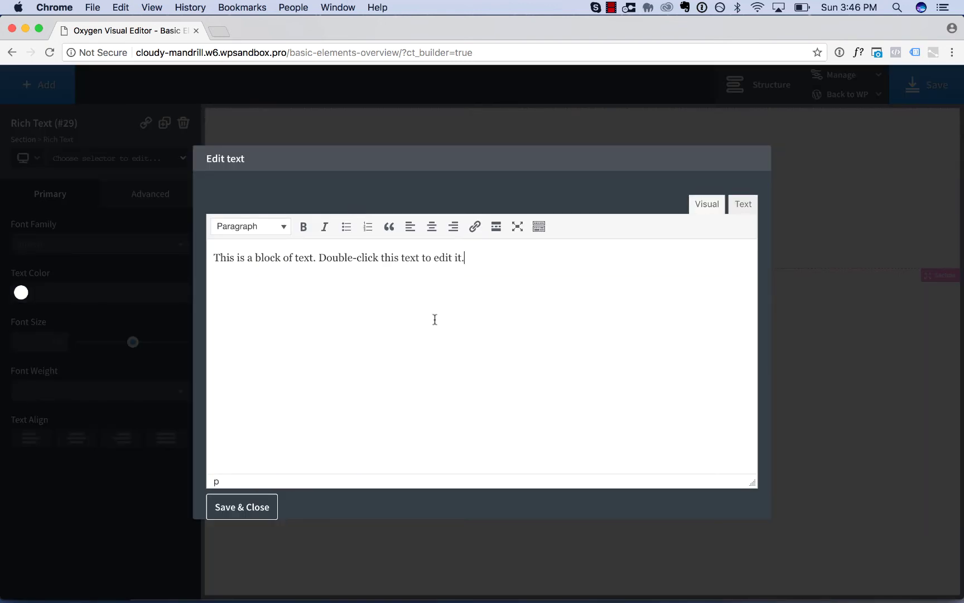
pyautogui.click(346, 226)
pyautogui.click(367, 226)
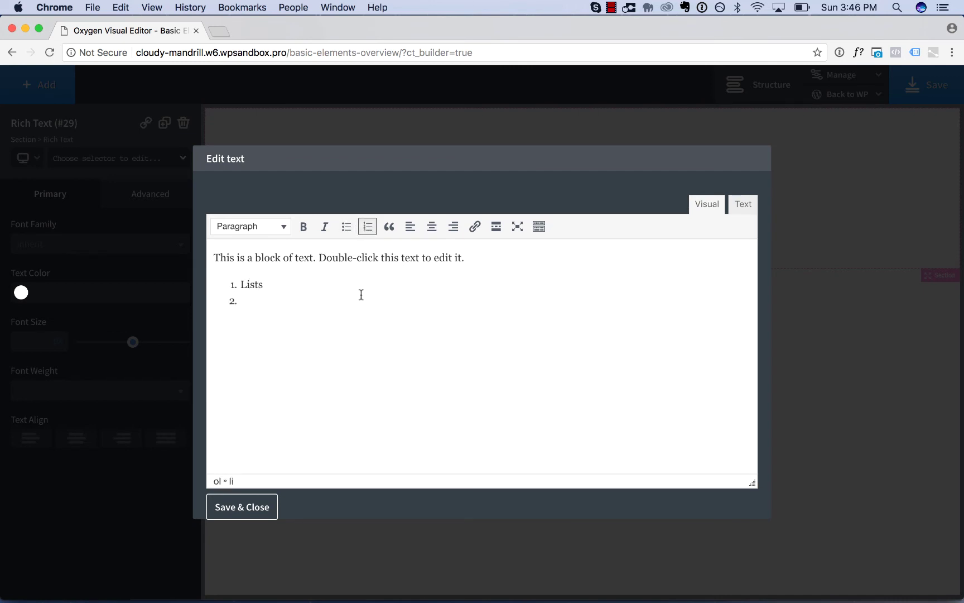
pyautogui.write('aosidjaoisdj')
pyautogui.press('Return')
pyautogui.press('Return')
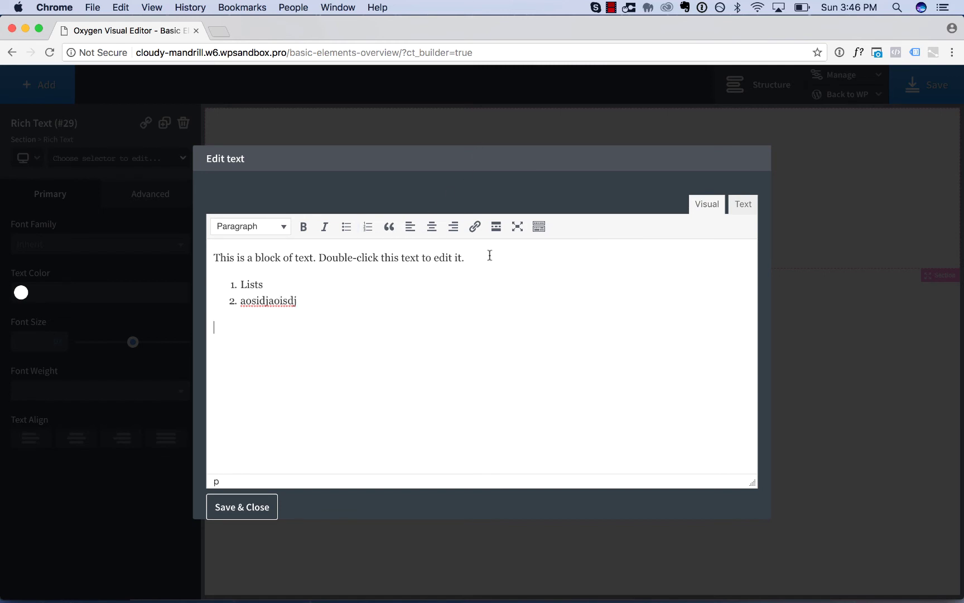
# Add an italic line after the list, then save and close the rich text.
pyautogui.click(330, 231)
pyautogui.write('aoidjfaosjasodijasodi')
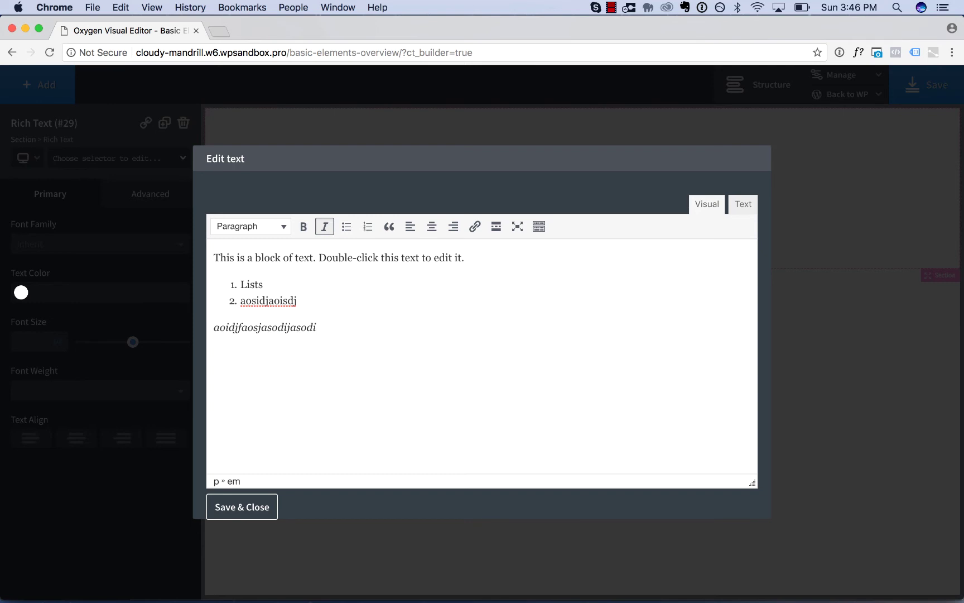
pyautogui.click(227, 509)
pyautogui.click(648, 289)
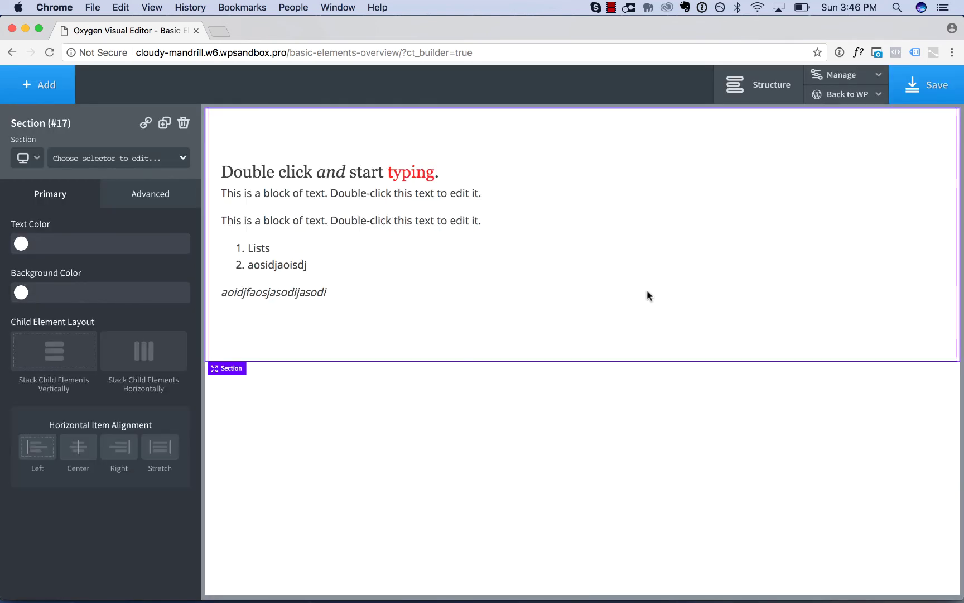
pyautogui.click(434, 269)
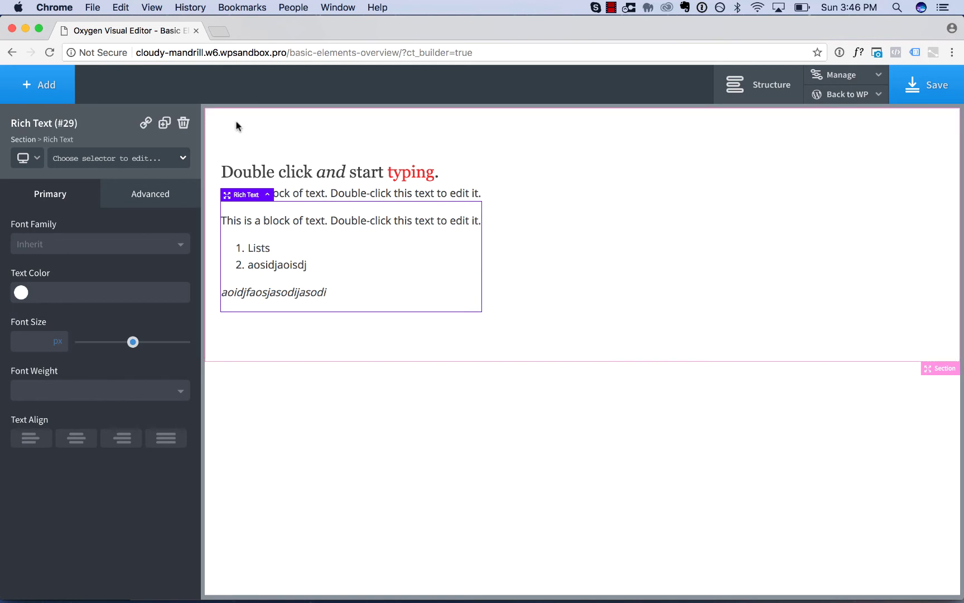
# Delete the old rich text and section, then add a new section with a text link.
pyautogui.click(183, 124)
pyautogui.click(183, 124)
pyautogui.click(51, 89)
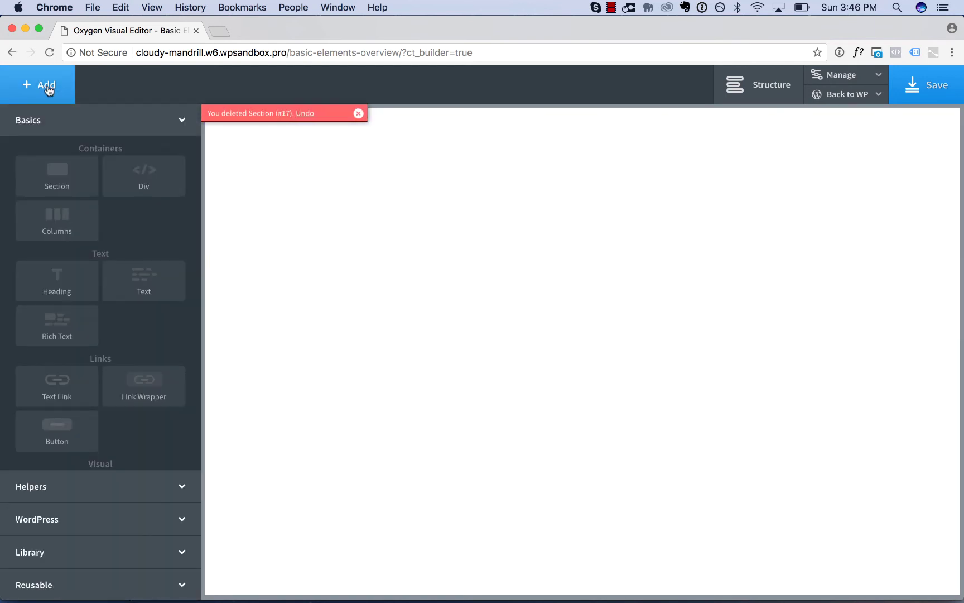
pyautogui.click(59, 185)
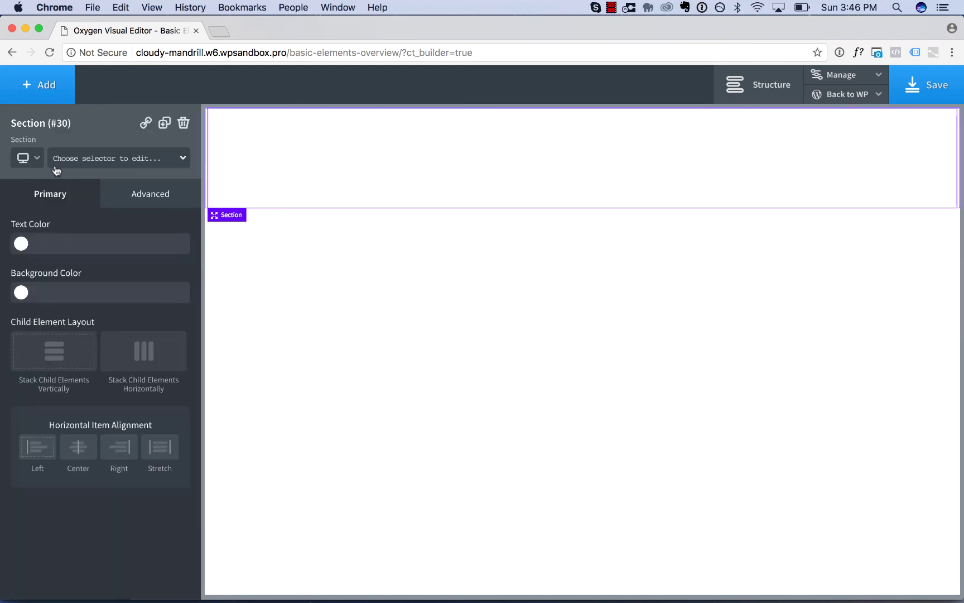
pyautogui.click(27, 100)
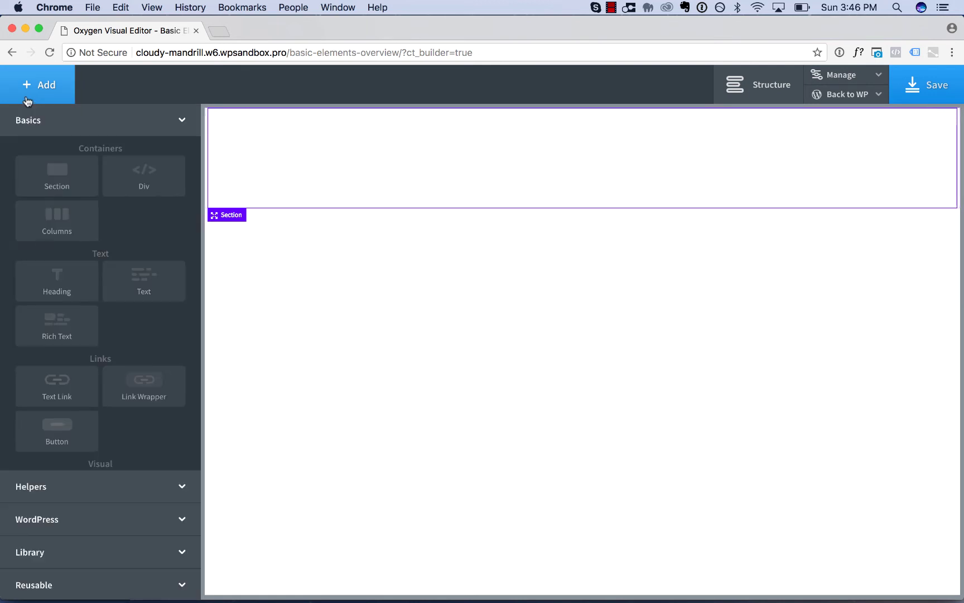
pyautogui.click(56, 394)
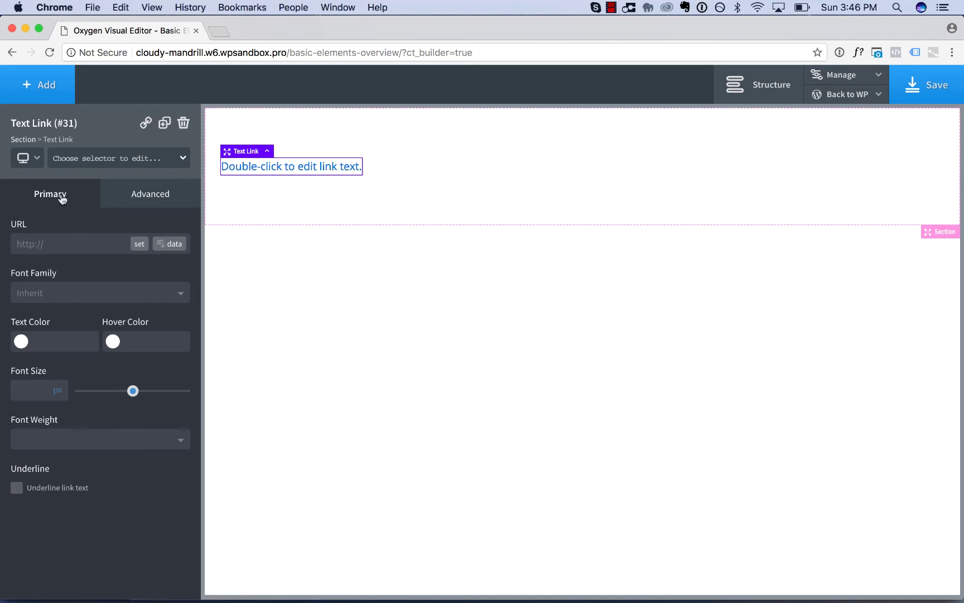
pyautogui.click(132, 246)
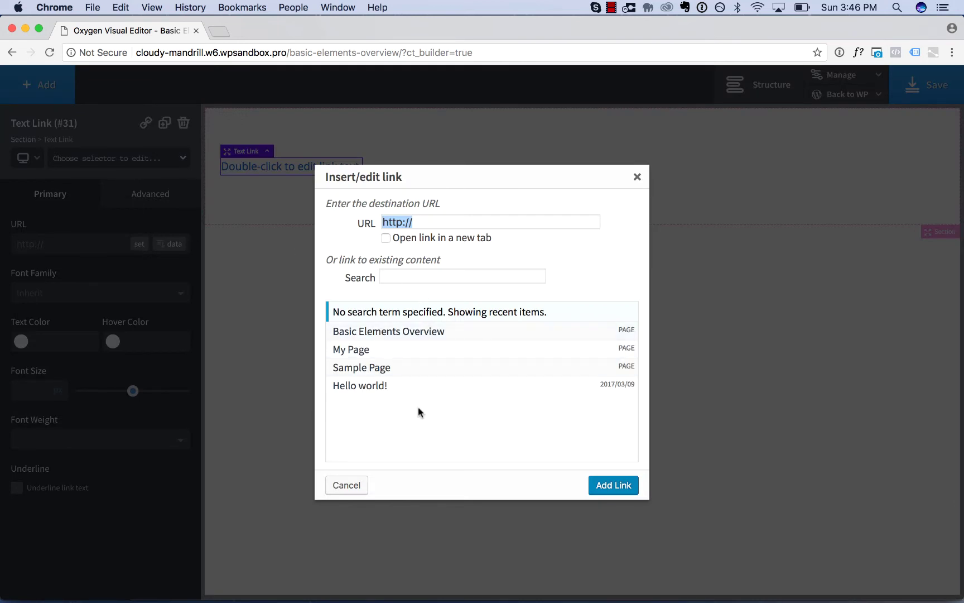
pyautogui.click(464, 387)
pyautogui.click(614, 485)
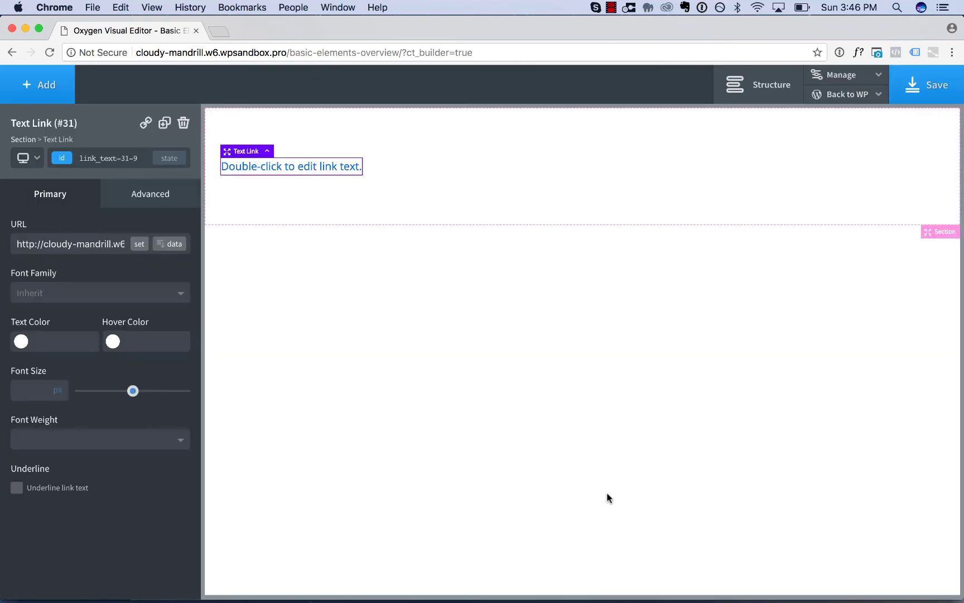
pyautogui.tripleClick(83, 241)
pyautogui.press('BackSpace')
pyautogui.write('http://google.co')
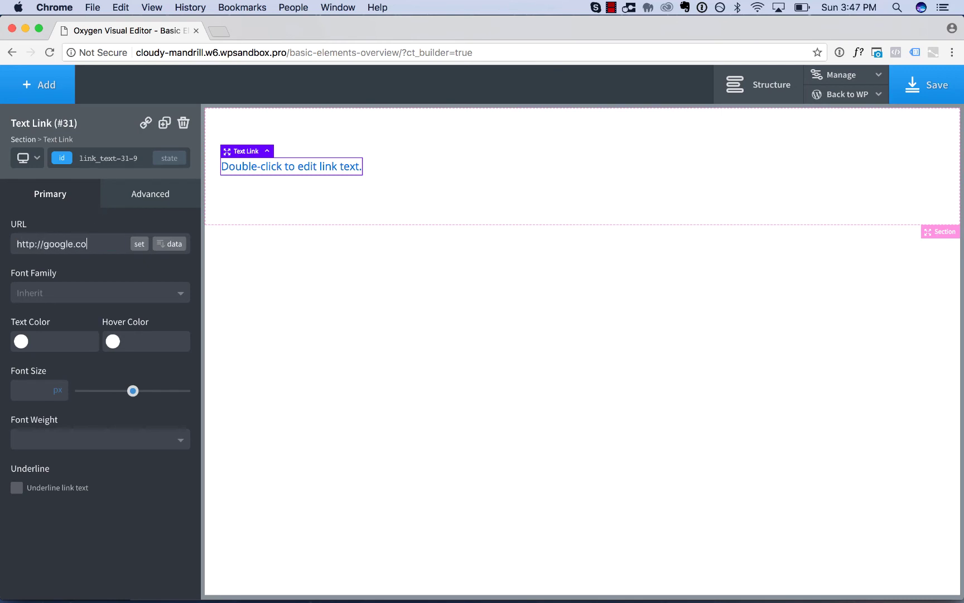
pyautogui.write('m/')
pyautogui.press('super+a')
pyautogui.press('BackSpace')
# Make the link text black #000000 with #1e73be hover colour, toggling the underline off again.
pyautogui.click(21, 349)
pyautogui.click(46, 428)
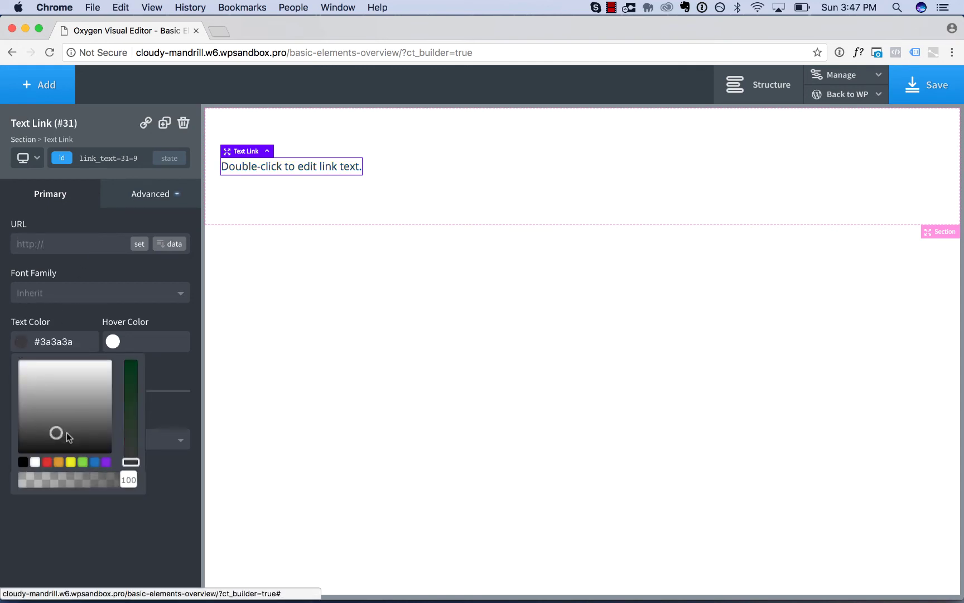
pyautogui.click(23, 462)
pyautogui.click(113, 341)
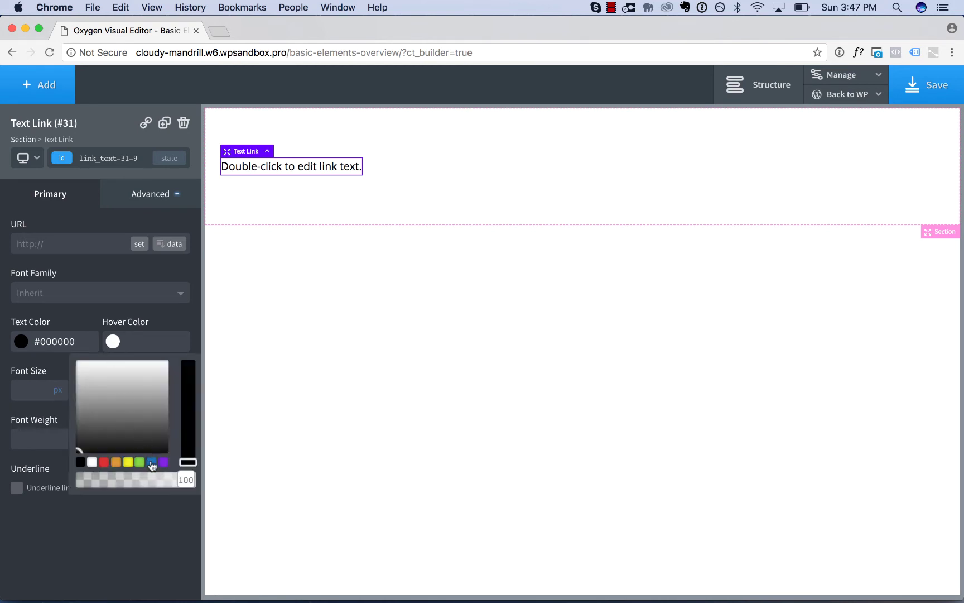
pyautogui.click(152, 462)
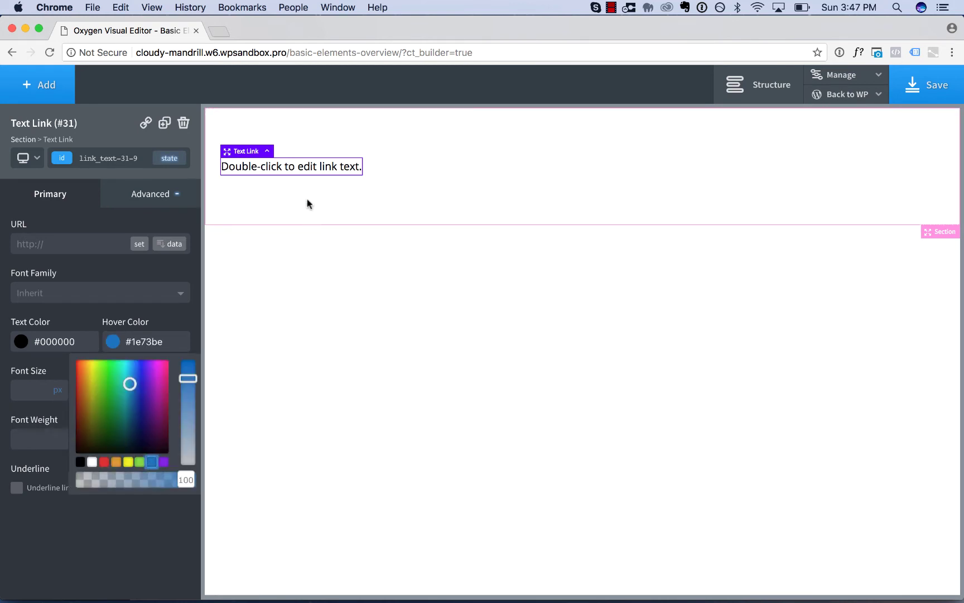
pyautogui.click(133, 313)
pyautogui.click(16, 488)
pyautogui.click(18, 488)
pyautogui.click(44, 84)
# Add a button, move it below the link text, and give it a solid #ff2626 red fill.
pyautogui.scroll(-3, 140, 299)
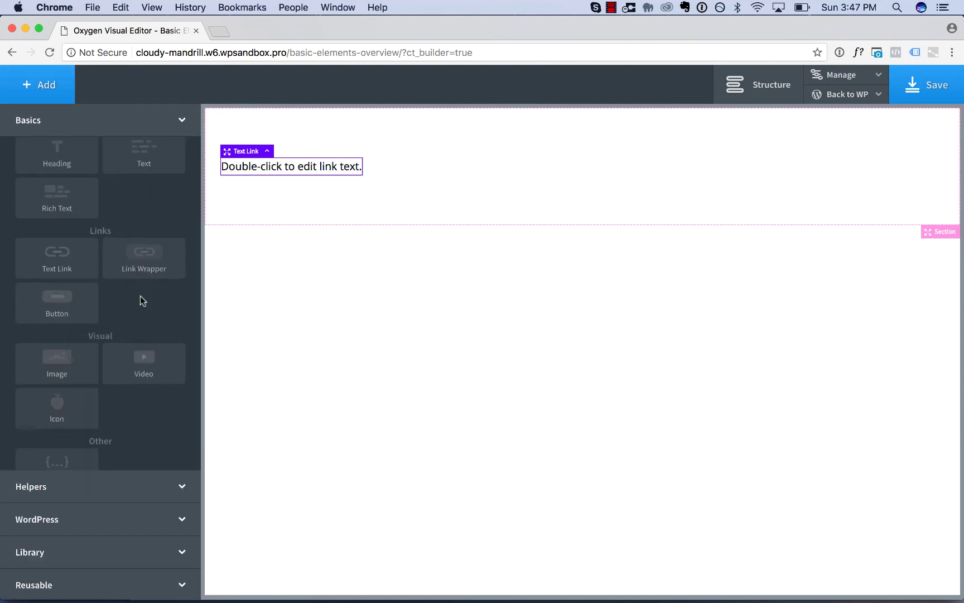
pyautogui.click(78, 307)
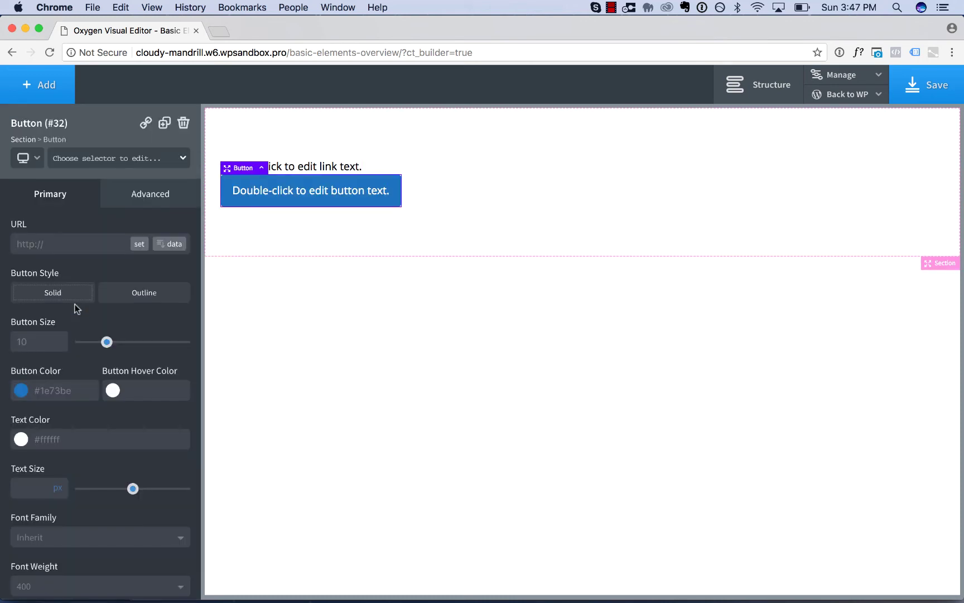
pyautogui.moveTo(301, 169); pyautogui.dragTo(299, 224)
pyautogui.click(147, 294)
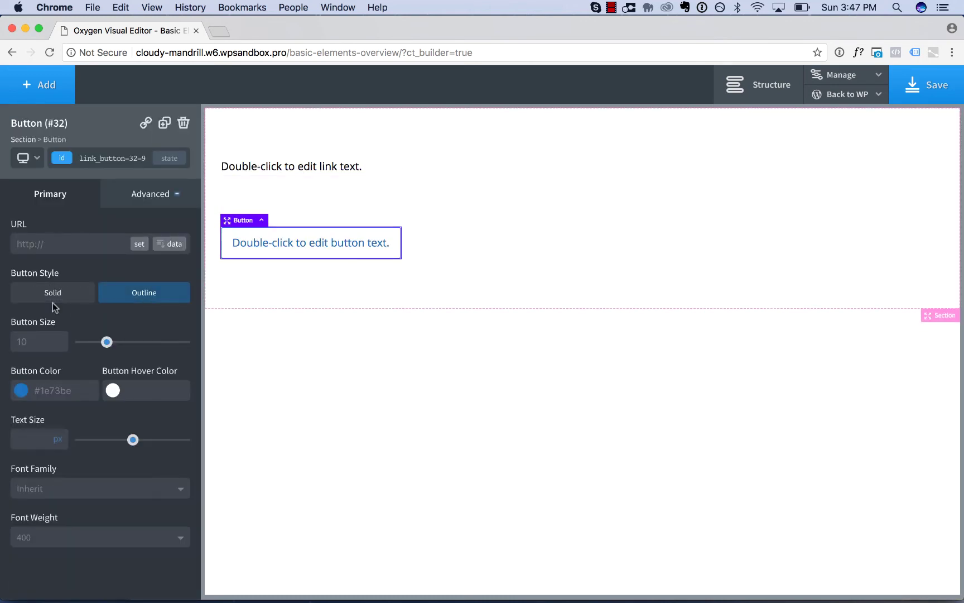
pyautogui.click(29, 294)
pyautogui.click(23, 390)
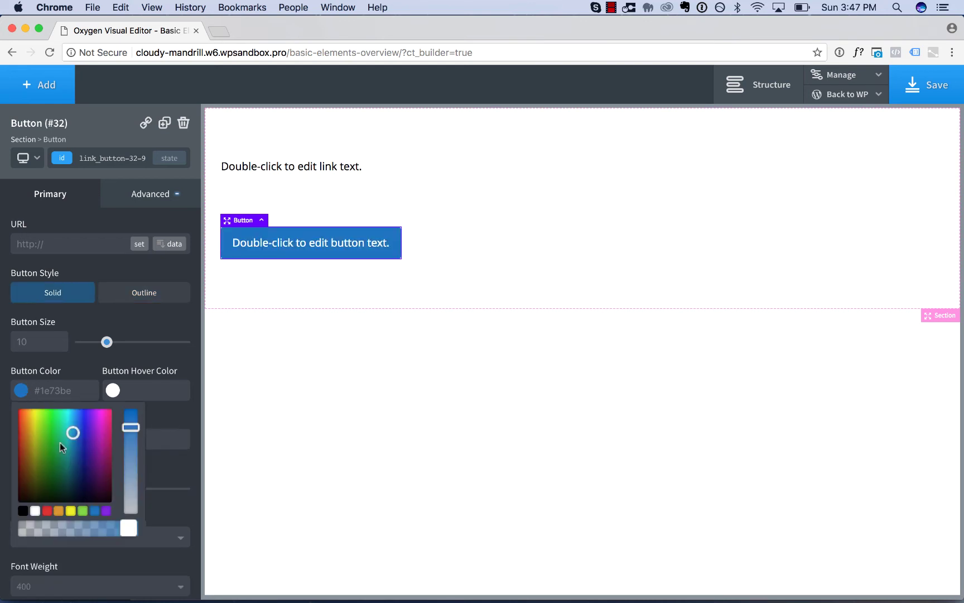
pyautogui.moveTo(63, 453)
pyautogui.mouseDown()
pyautogui.moveTo(111, 413)
pyautogui.moveTo(147, 410)
pyautogui.mouseUp()
pyautogui.click(131, 357)
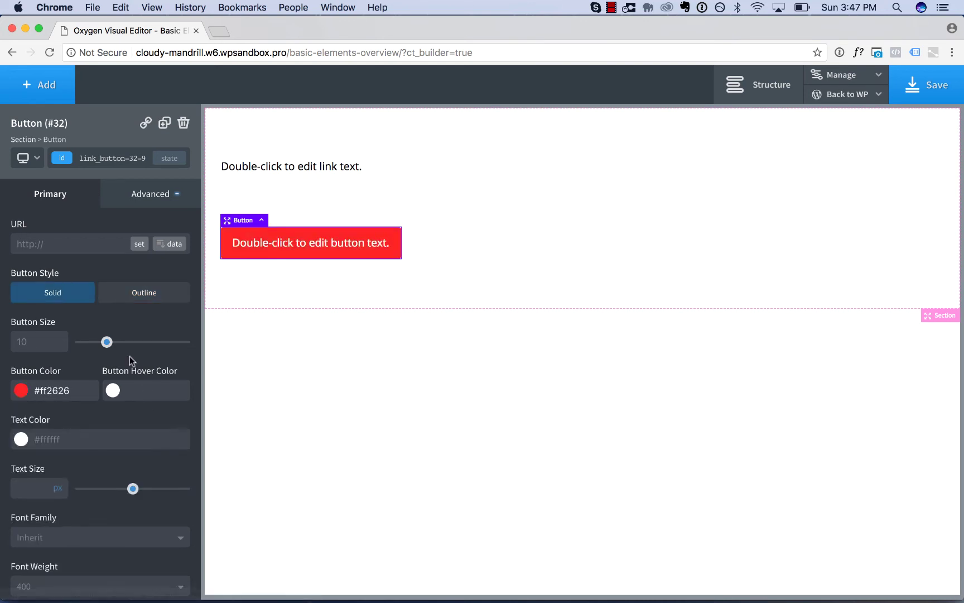
pyautogui.click(26, 83)
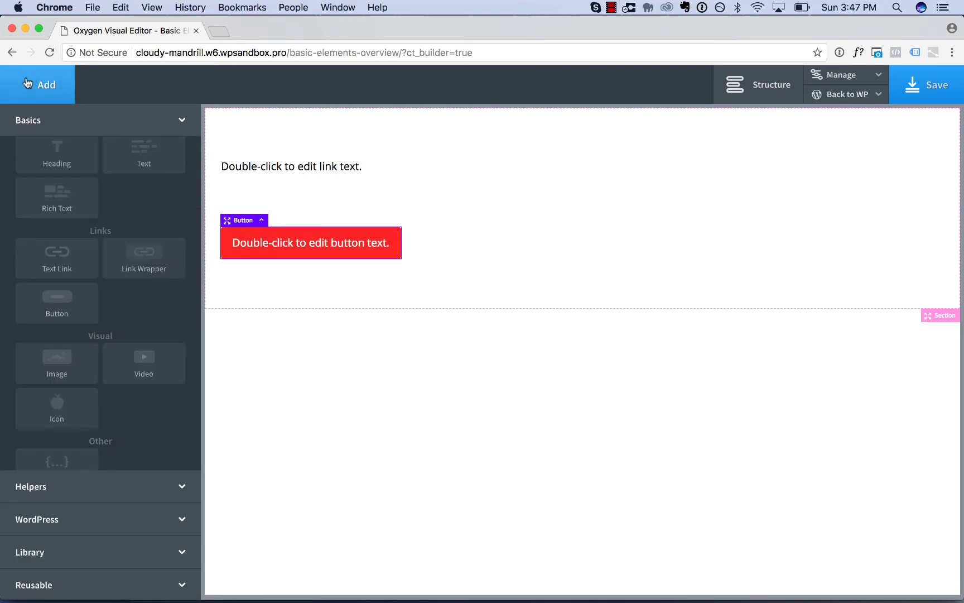
# Add a link wrapper below the button, then delete the red button and the text link.
pyautogui.click(144, 254)
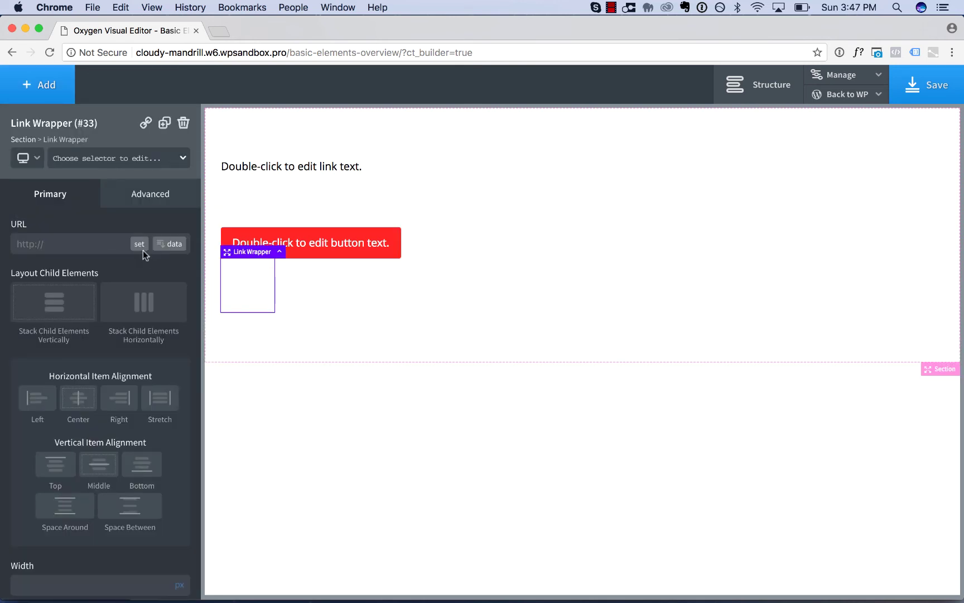
pyautogui.click(337, 246)
pyautogui.click(183, 123)
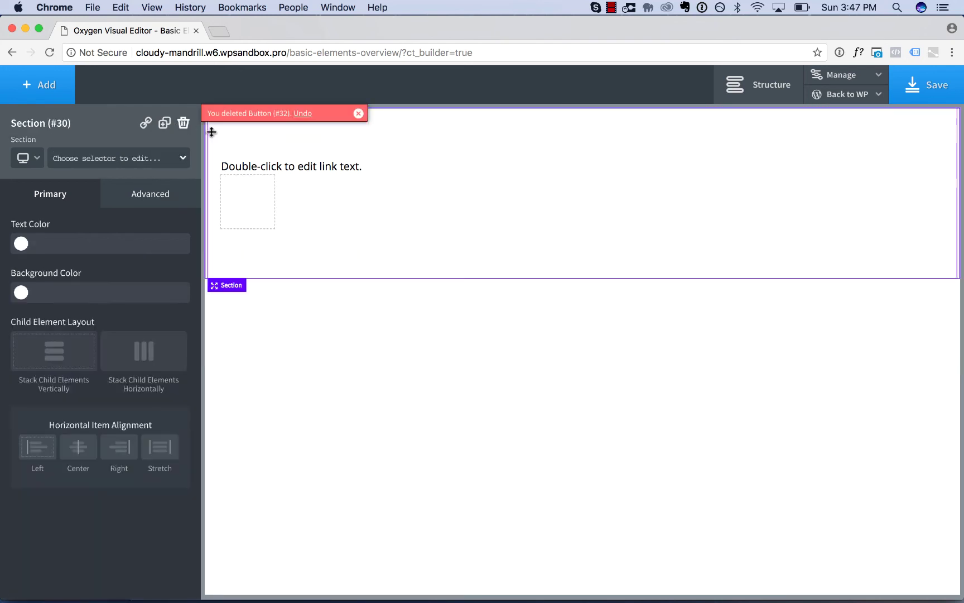
pyautogui.click(254, 174)
pyautogui.click(183, 123)
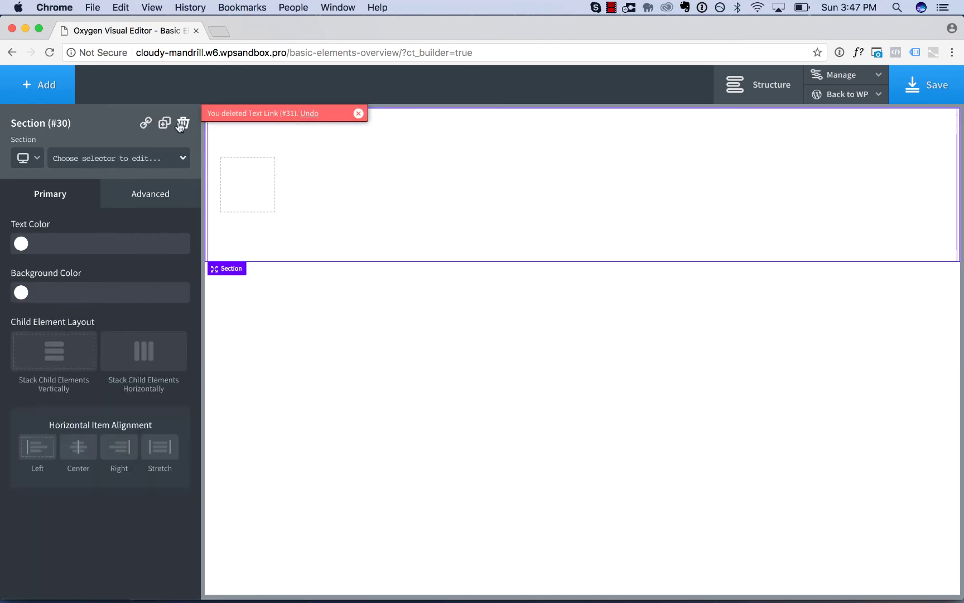
pyautogui.click(244, 185)
# Put an image inside the link wrapper with width 600 px and no height set.
pyautogui.click(40, 94)
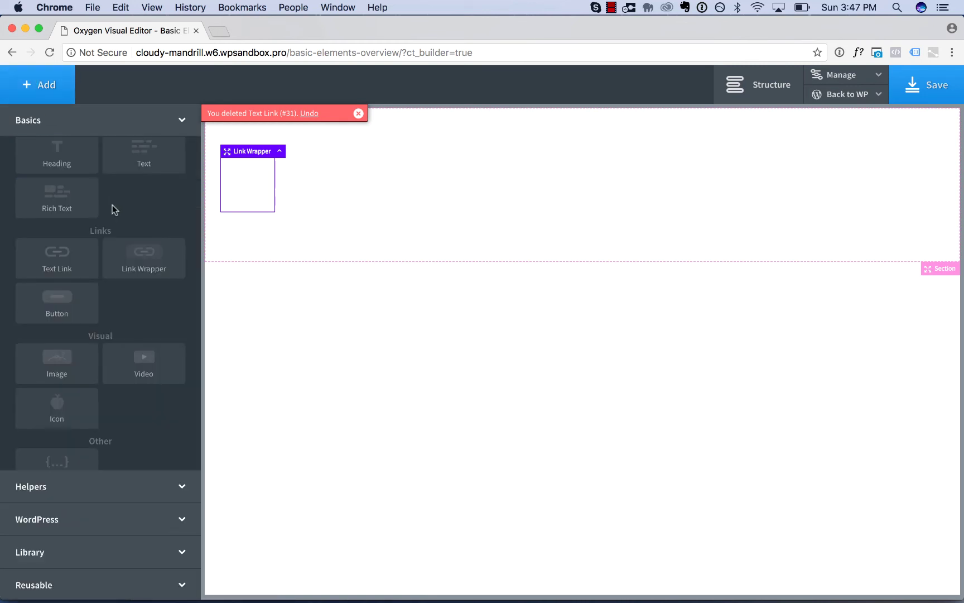
pyautogui.click(69, 355)
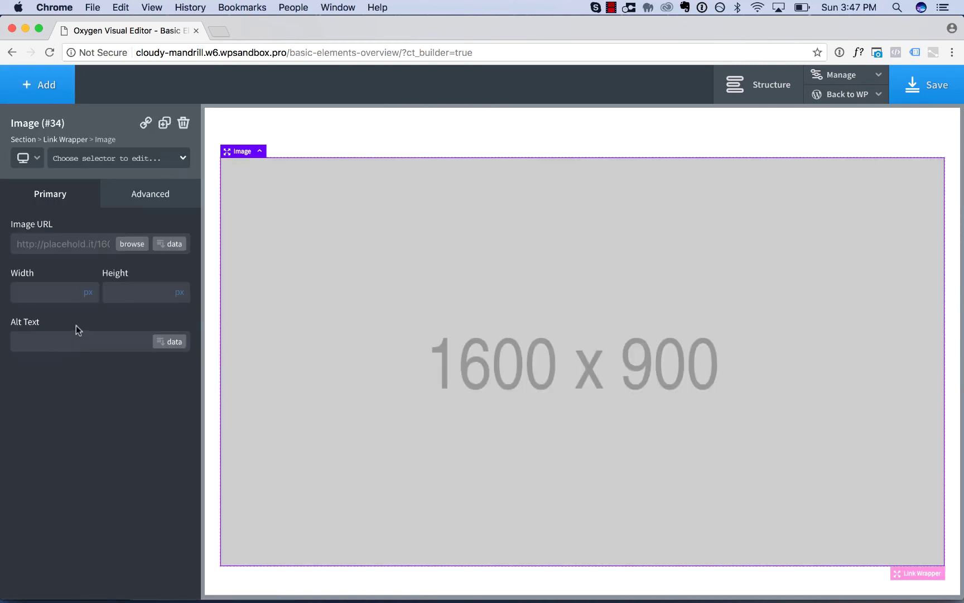
pyautogui.click(56, 293)
pyautogui.write('600')
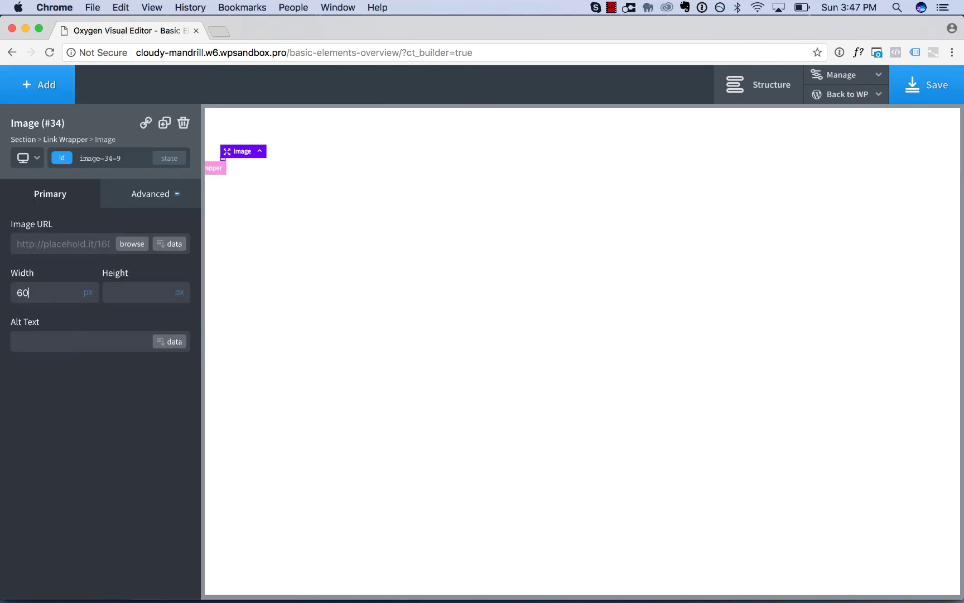
pyautogui.click(140, 292)
pyautogui.write('400')
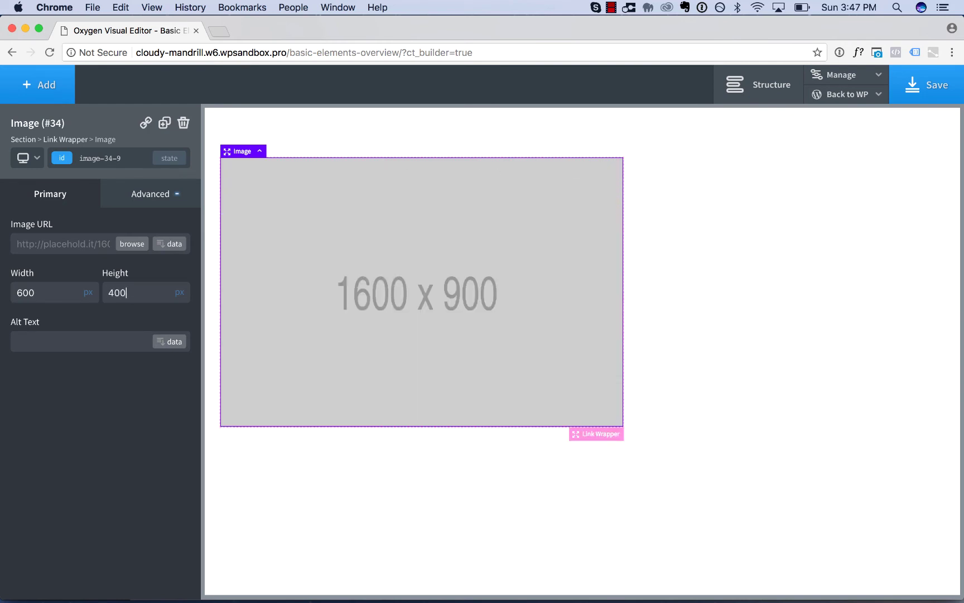
pyautogui.press('BackSpace')
pyautogui.press('BackSpace')
pyautogui.press('BackSpace')
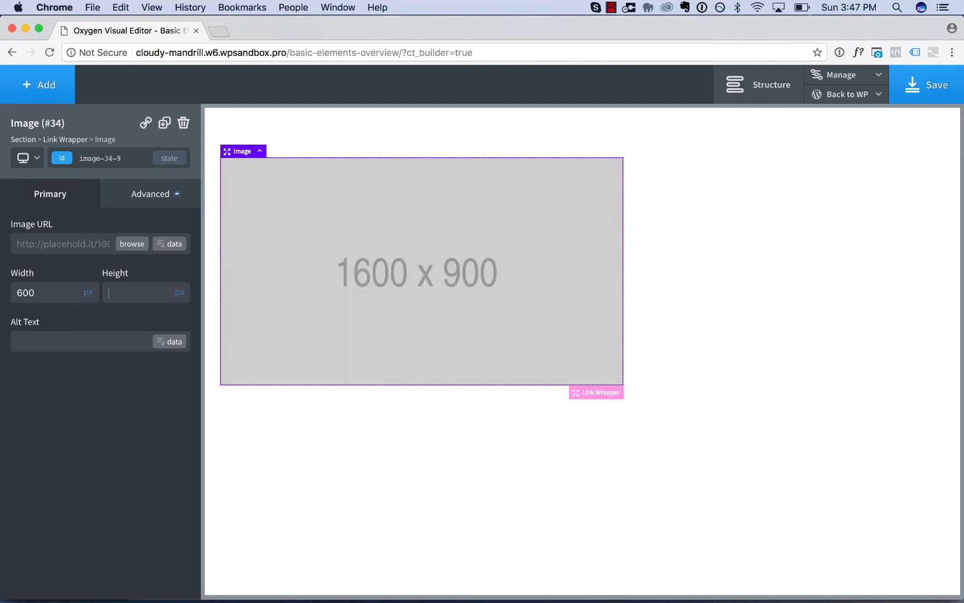
# Add a heading below the image and give the wrapper 50 px padding on all sides.
pyautogui.click(39, 85)
pyautogui.scroll(4, 80, 194)
pyautogui.click(61, 271)
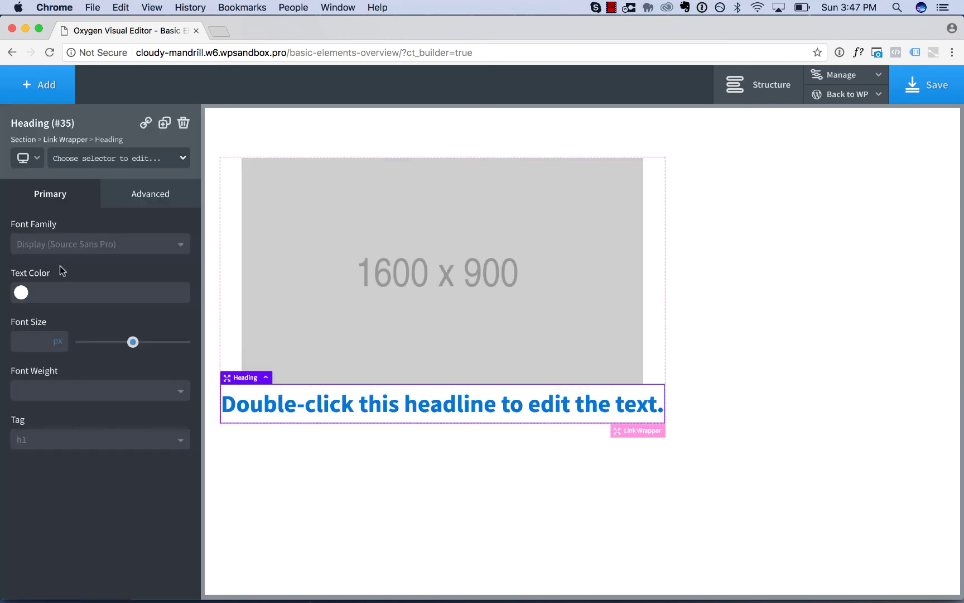
pyautogui.click(228, 266)
pyautogui.click(136, 208)
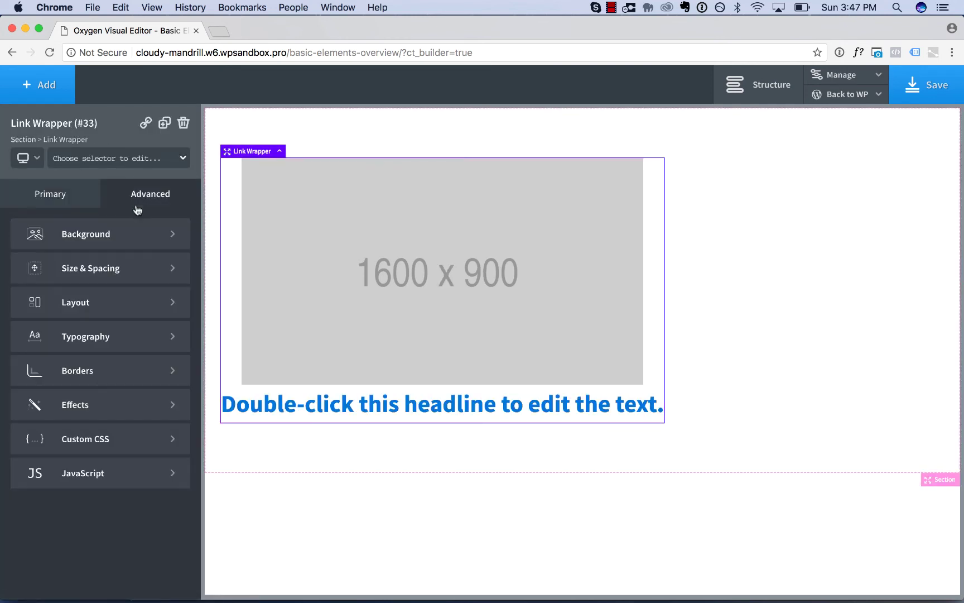
pyautogui.click(104, 272)
pyautogui.click(46, 272)
pyautogui.write('50')
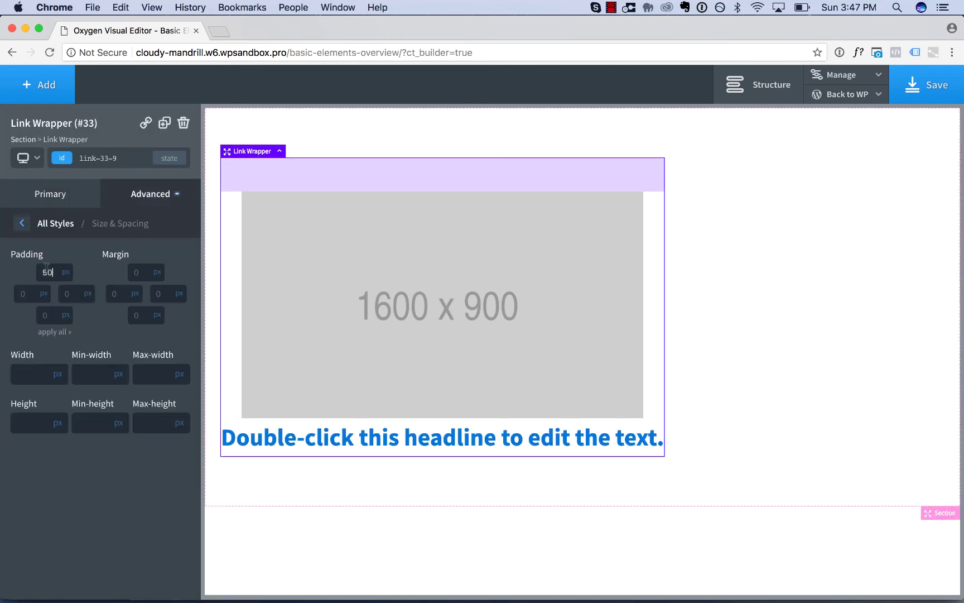
pyautogui.click(57, 334)
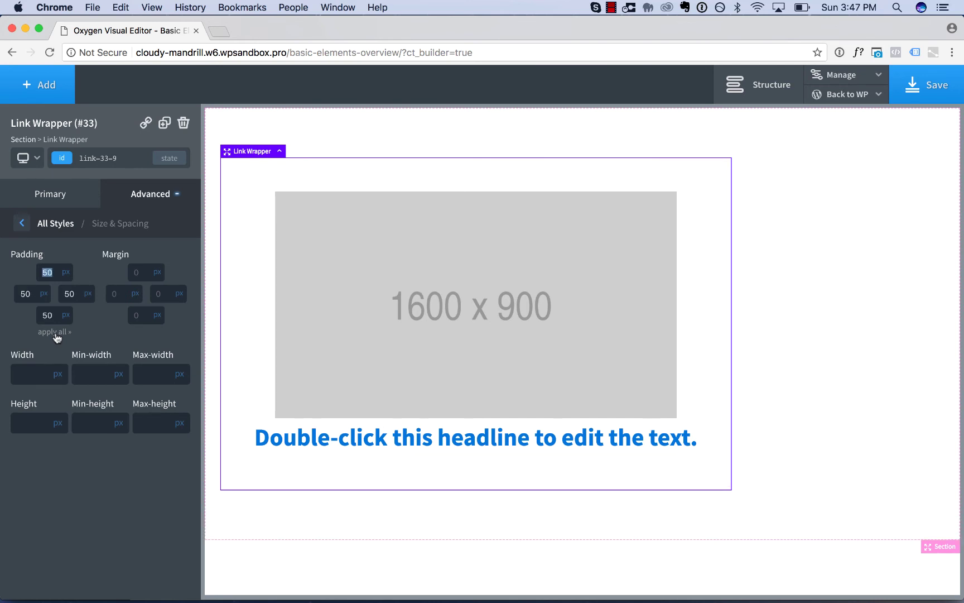
# Give the link wrapper a magenta #ef10b4 background colour.
pyautogui.click(460, 395)
pyautogui.click(253, 319)
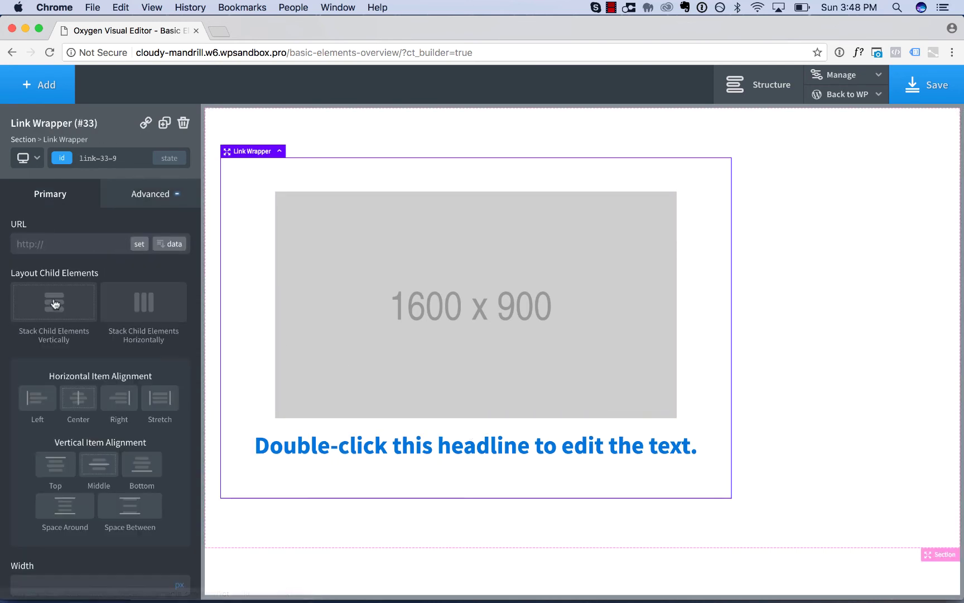
pyautogui.scroll(-3, 87, 542)
pyautogui.click(21, 568)
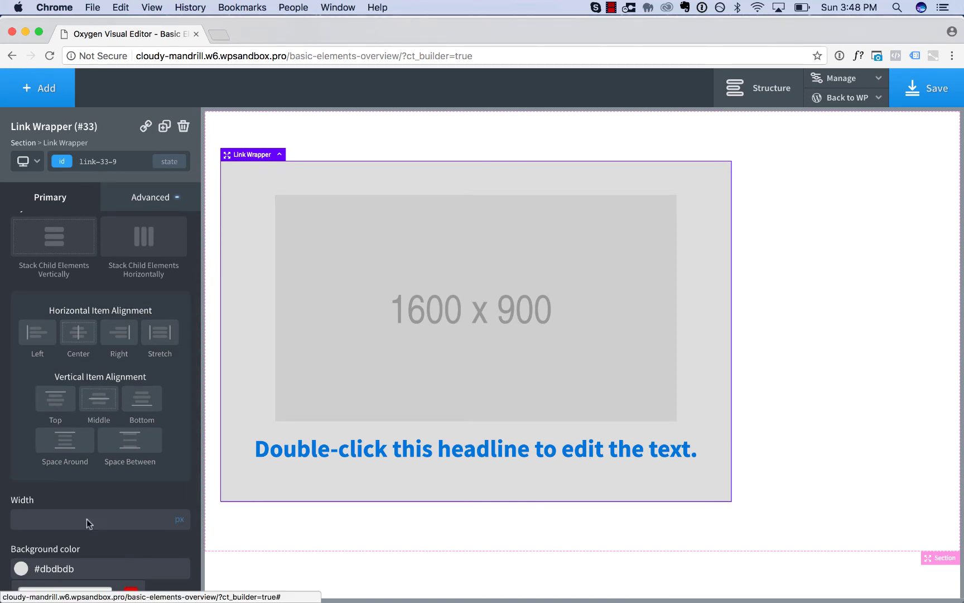
pyautogui.scroll(-5, 110, 500)
pyautogui.moveTo(130, 536); pyautogui.dragTo(123, 485)
pyautogui.moveTo(25, 483); pyautogui.dragTo(100, 473)
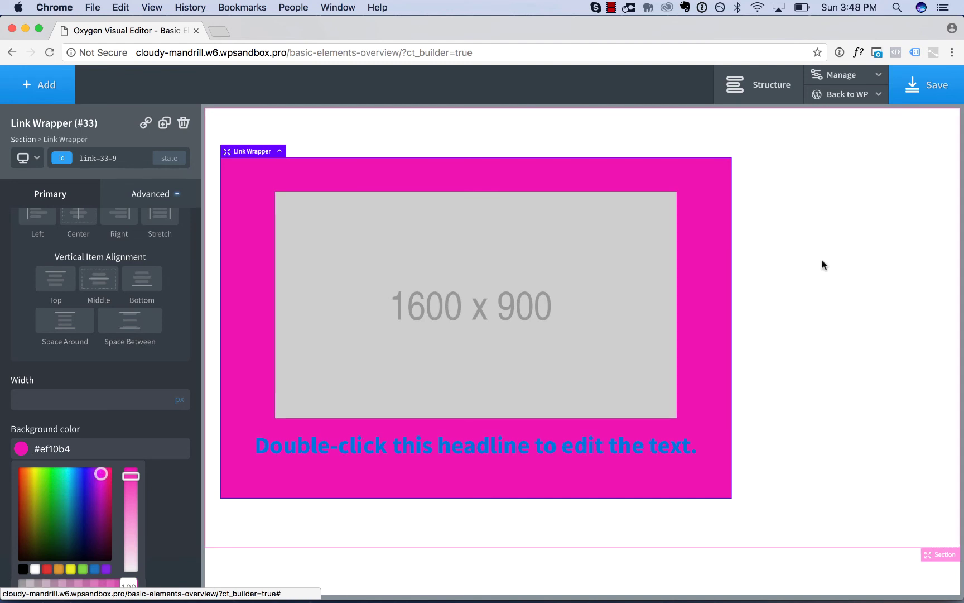
pyautogui.click(781, 254)
pyautogui.click(706, 232)
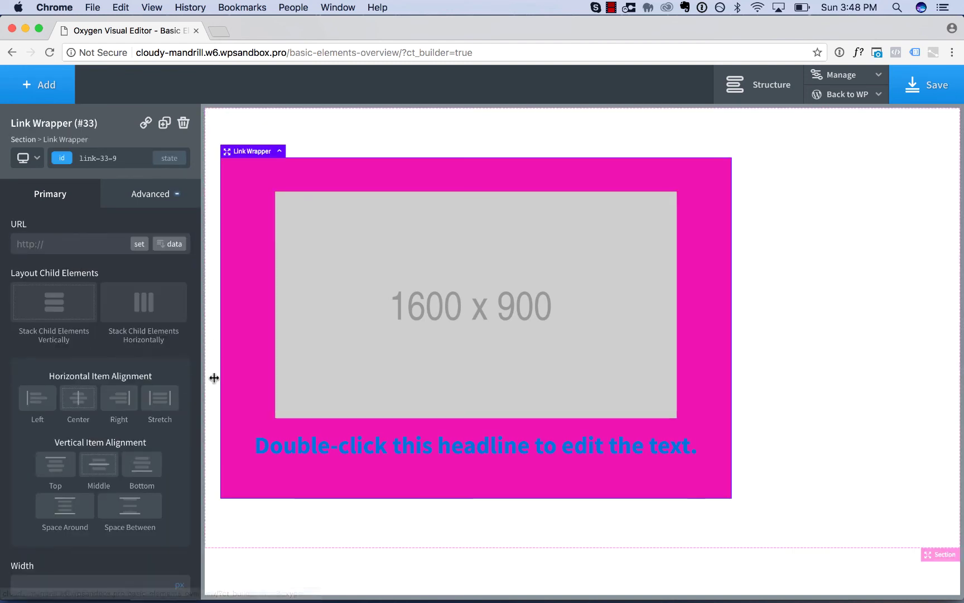
# Stack the image and heading horizontally without wrapping, then delete the link wrapper.
pyautogui.click(436, 287)
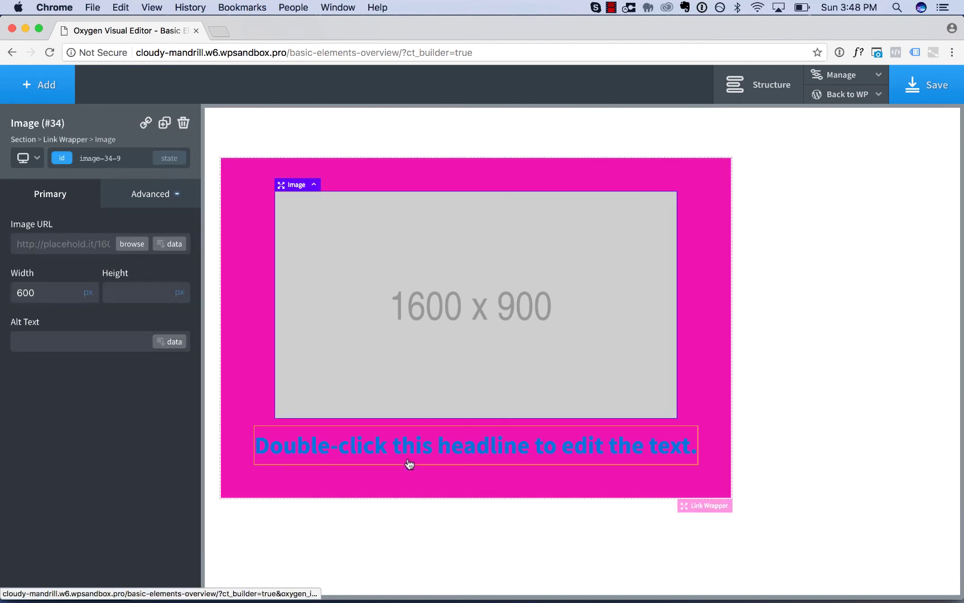
pyautogui.click(409, 450)
pyautogui.click(239, 241)
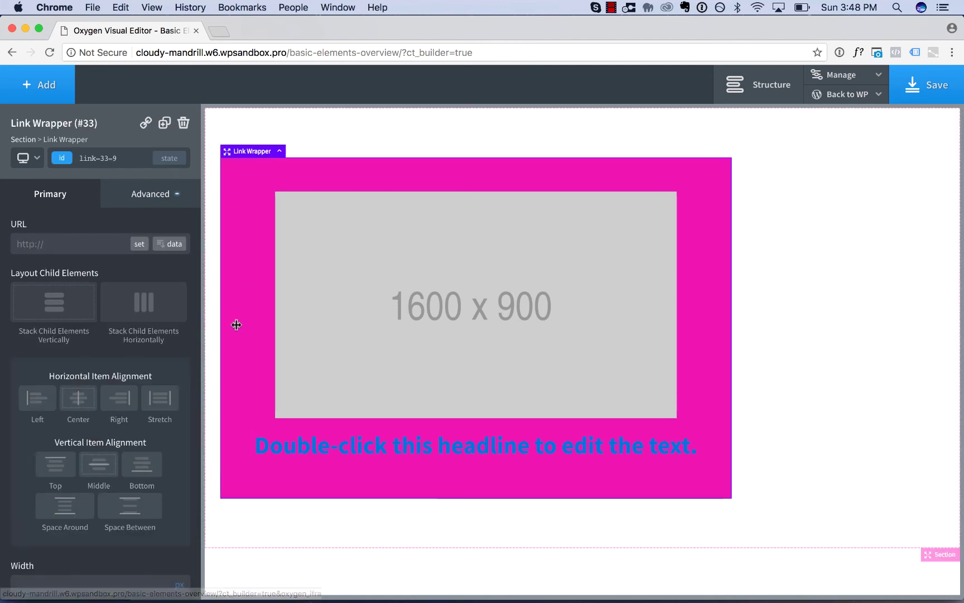
pyautogui.click(26, 243)
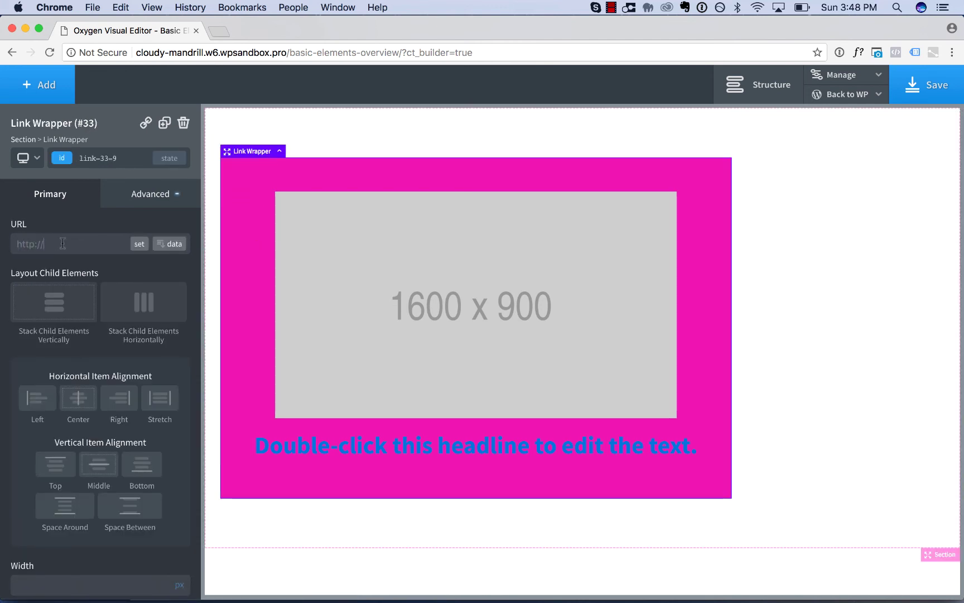
pyautogui.scroll(-3, 82, 357)
pyautogui.scroll(3, 82, 357)
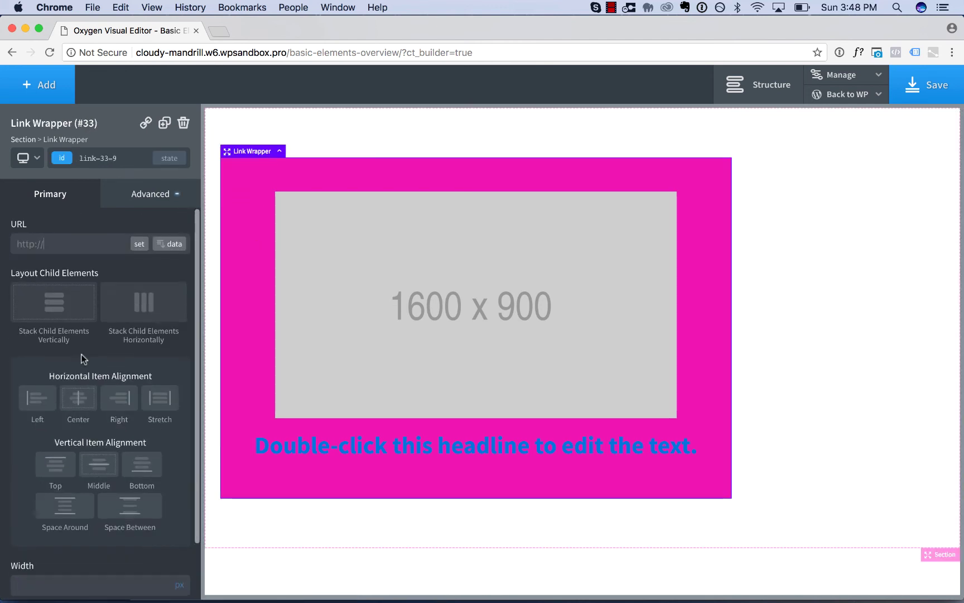
pyautogui.click(126, 319)
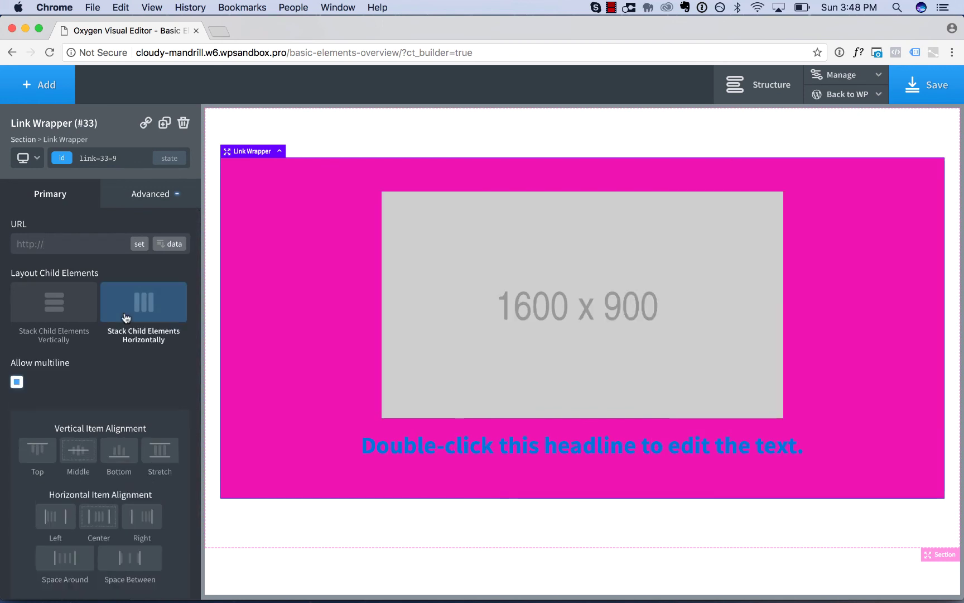
pyautogui.click(16, 384)
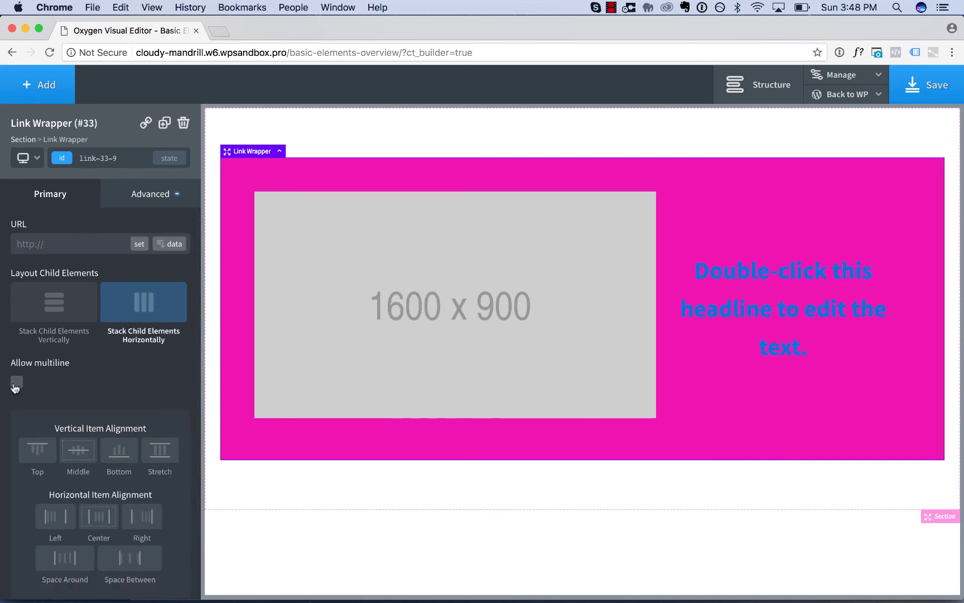
pyautogui.click(183, 123)
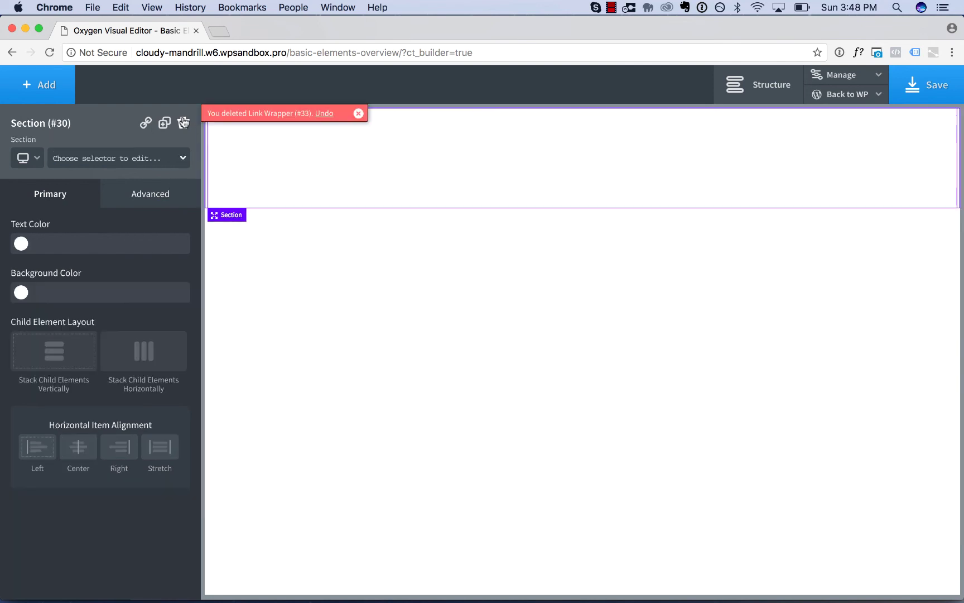
# Add an Image element showing the OXYGEN logo chosen from the media library.
pyautogui.click(358, 114)
pyautogui.click(33, 85)
pyautogui.scroll(-5, 122, 398)
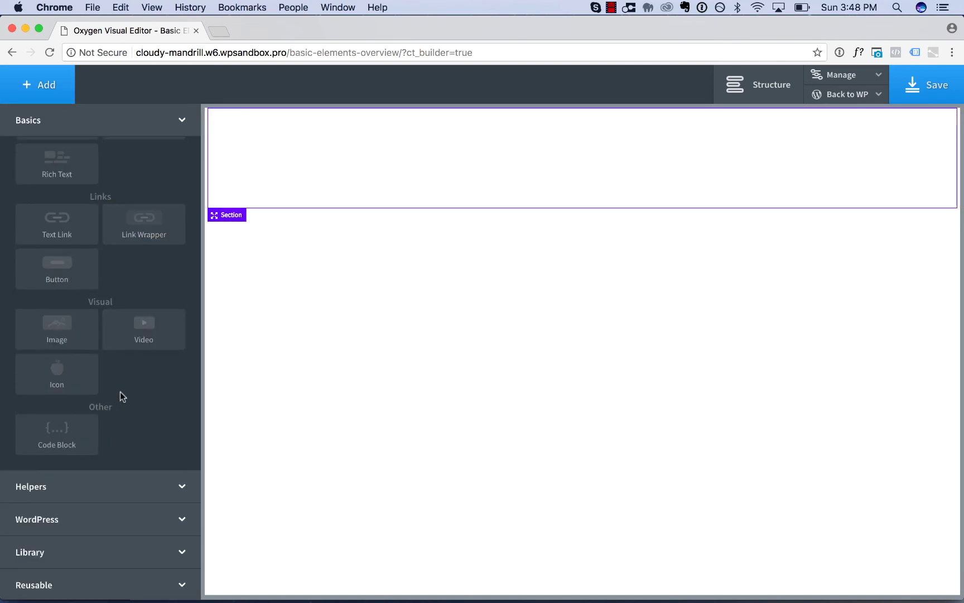
pyautogui.click(78, 340)
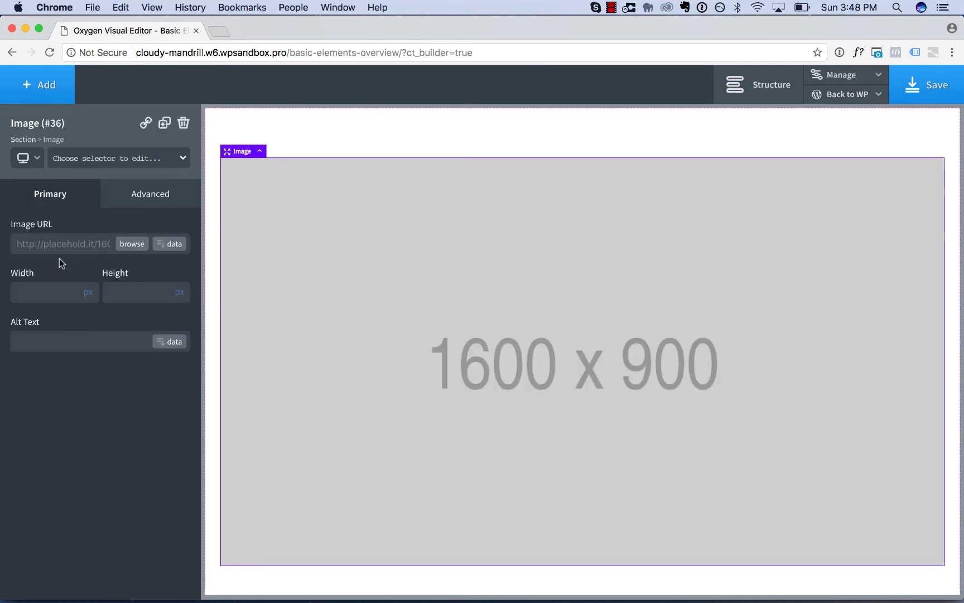
pyautogui.click(132, 244)
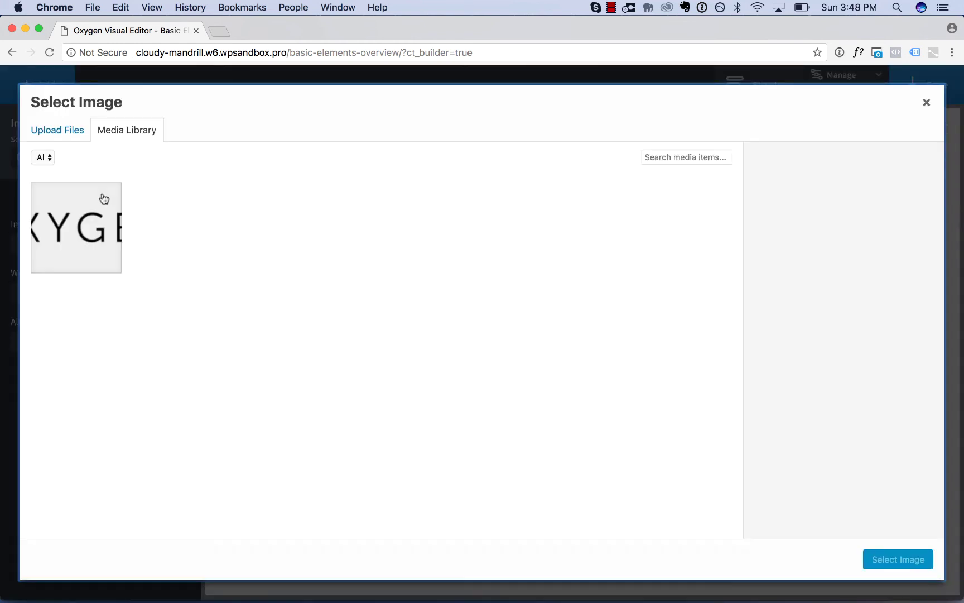
pyautogui.click(103, 199)
pyautogui.click(917, 561)
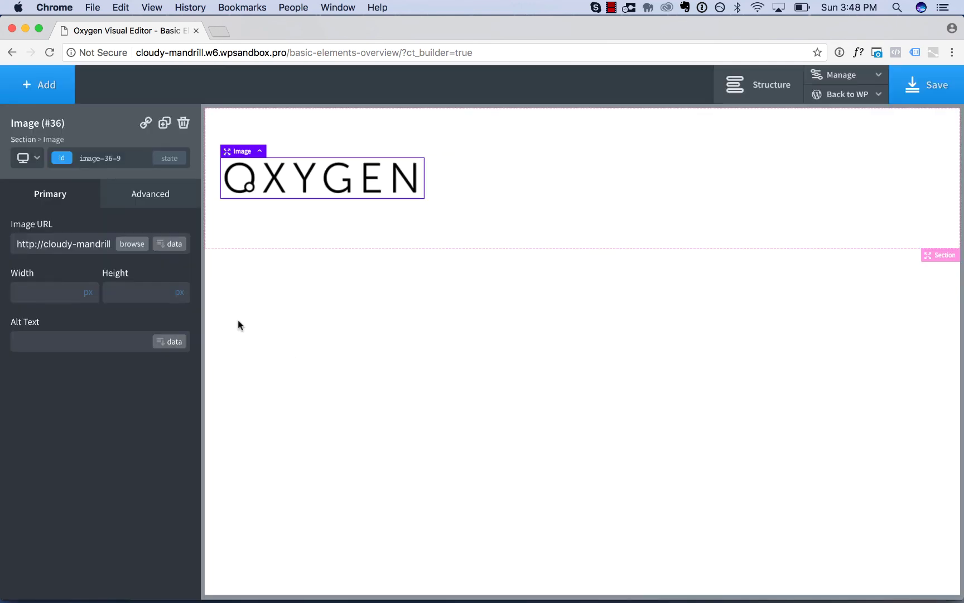
pyautogui.moveTo(109, 244); pyautogui.dragTo(2, 260)
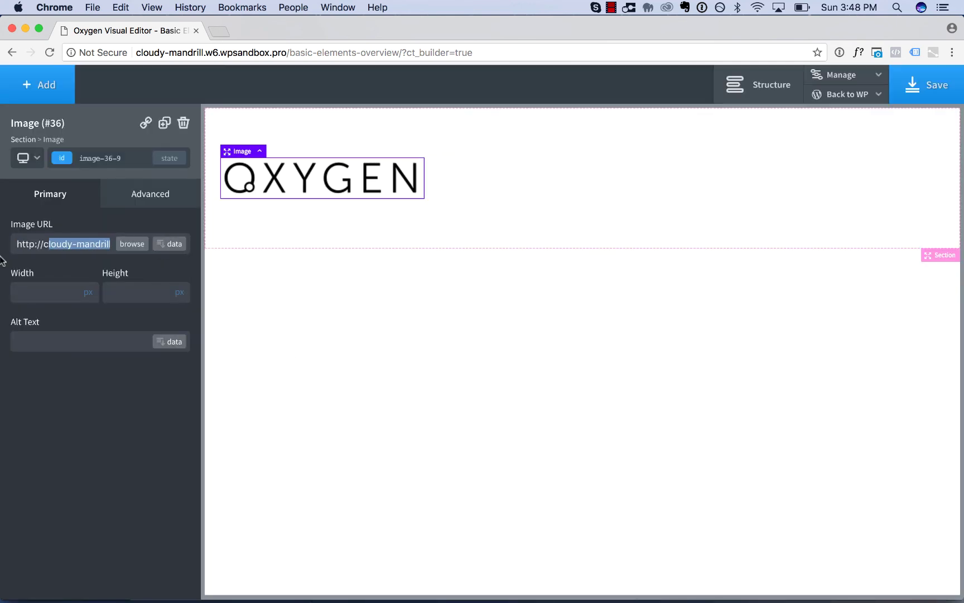
pyautogui.click(42, 286)
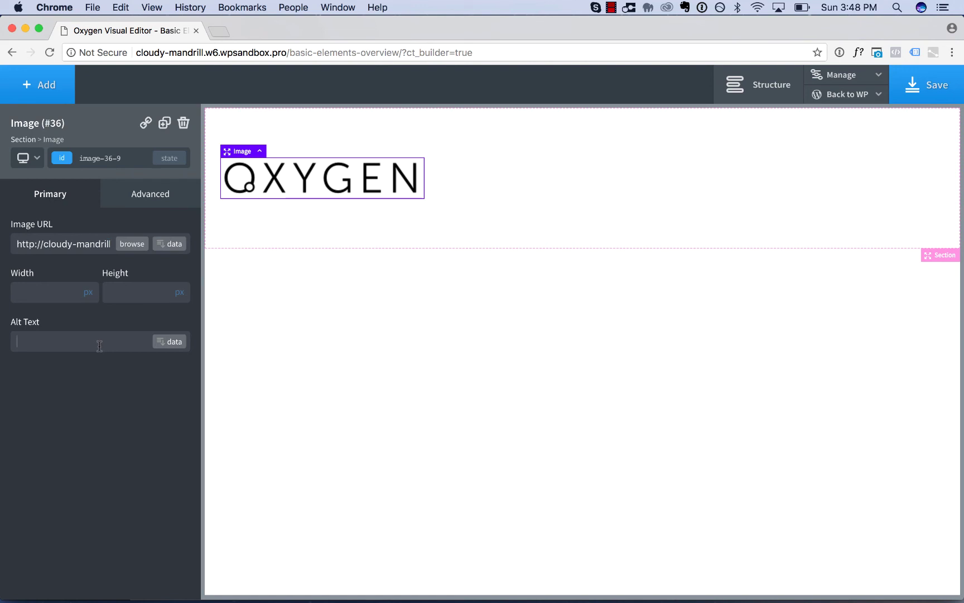
# Replace the OXYGEN image with a video set to 21:9 cinematic widescreen, embedded from its YouTube URL.
pyautogui.click(183, 122)
pyautogui.click(39, 85)
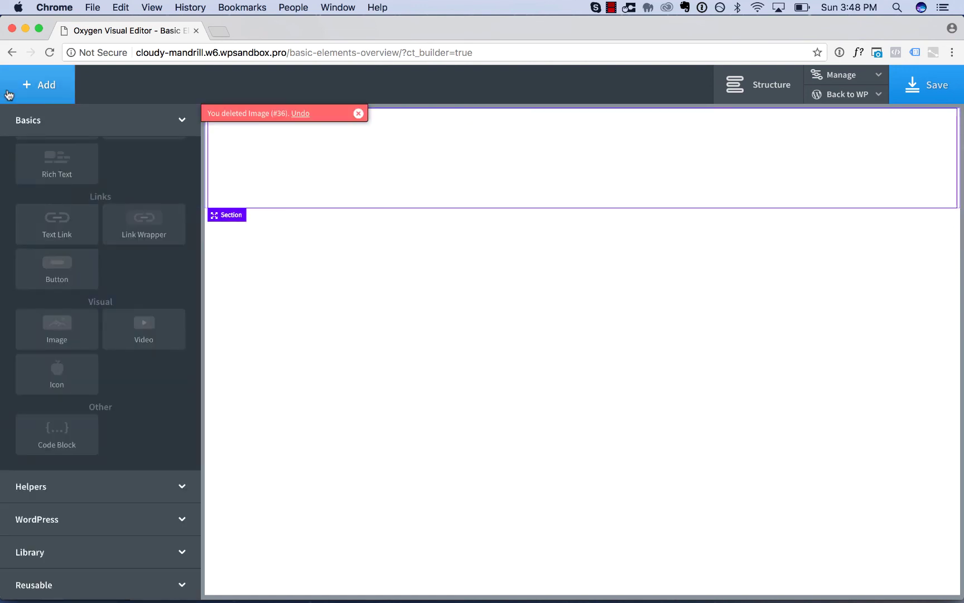
pyautogui.click(183, 349)
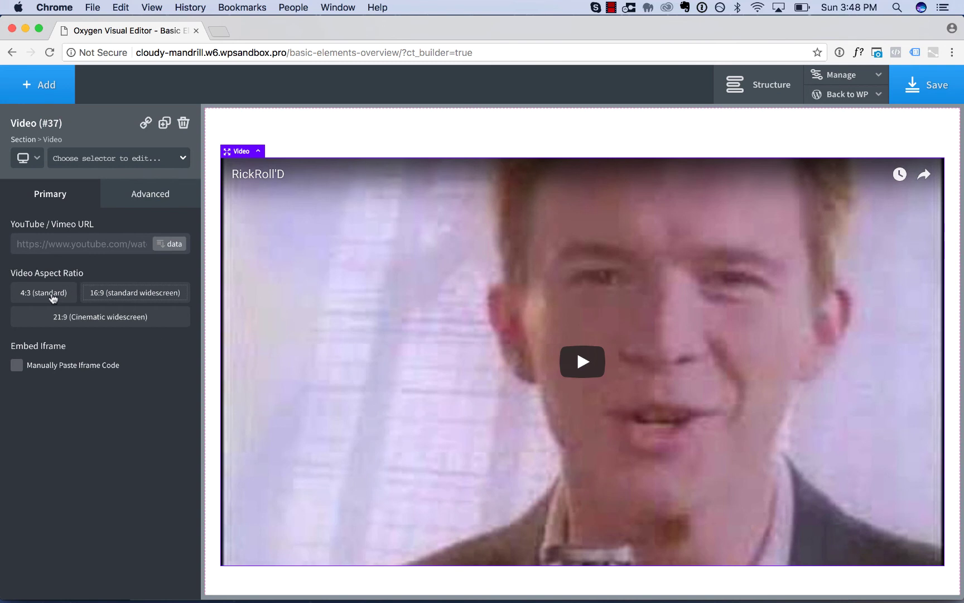
pyautogui.click(53, 297)
pyautogui.click(70, 318)
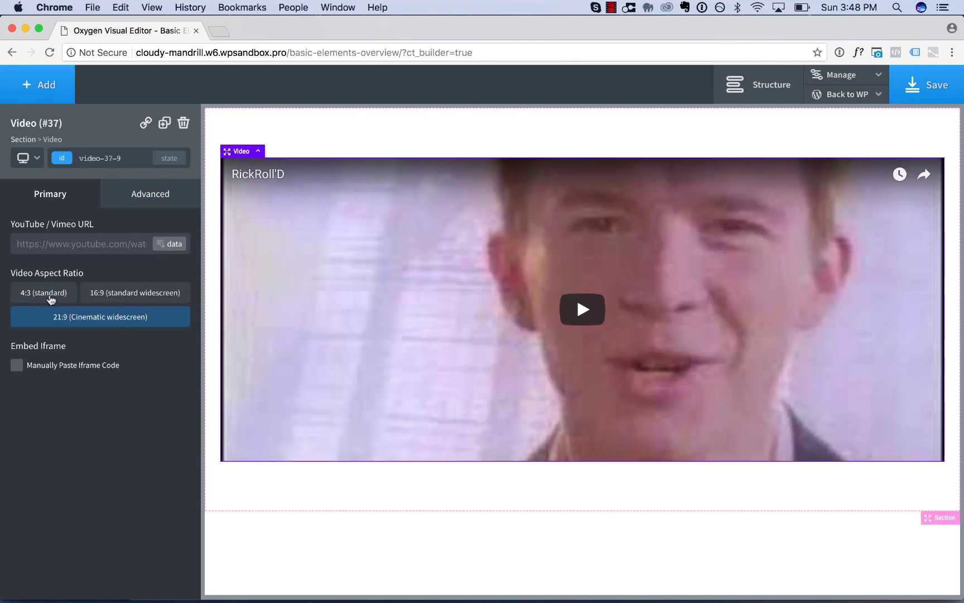
pyautogui.click(69, 368)
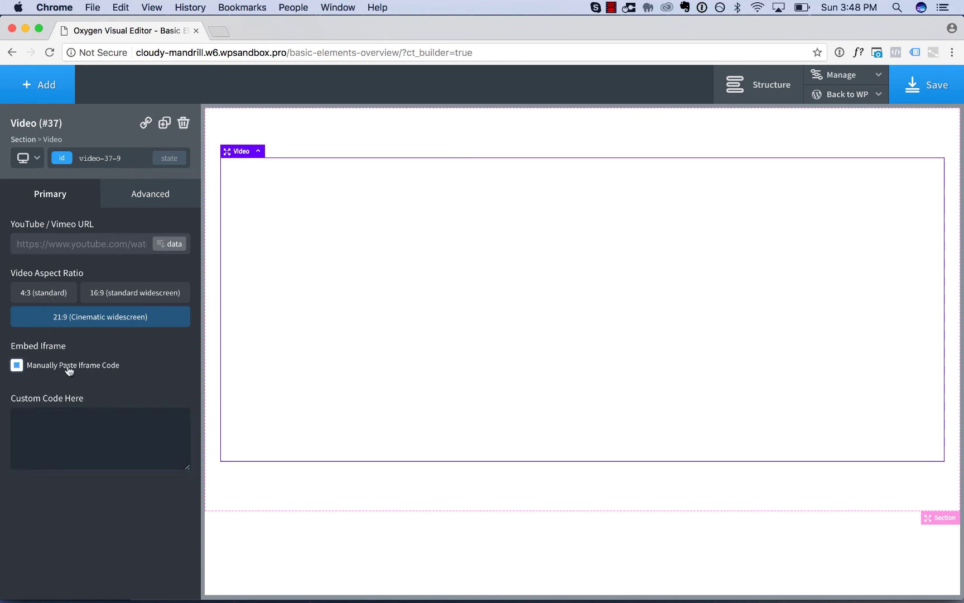
pyautogui.click(69, 368)
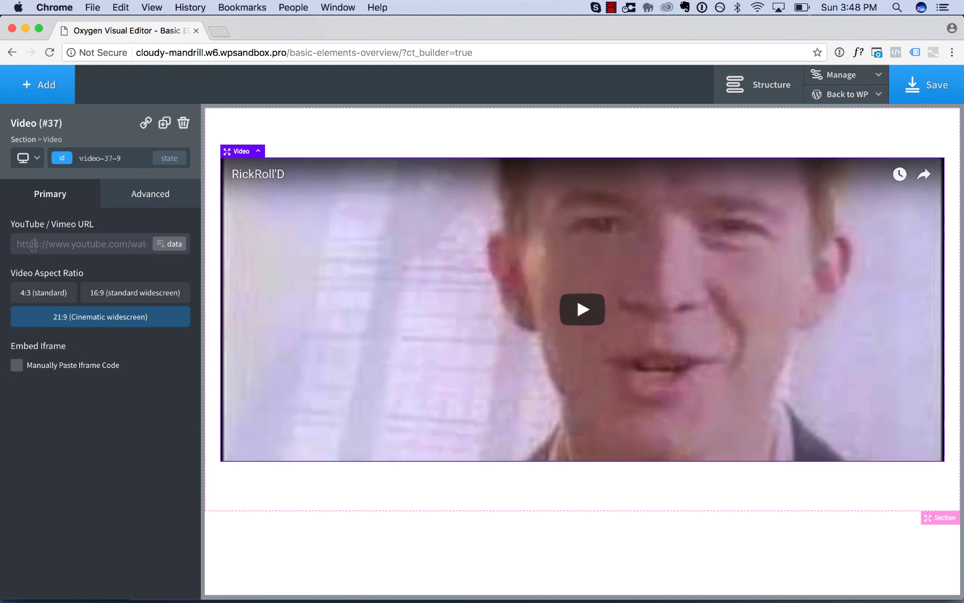
pyautogui.moveTo(48, 248); pyautogui.dragTo(176, 251)
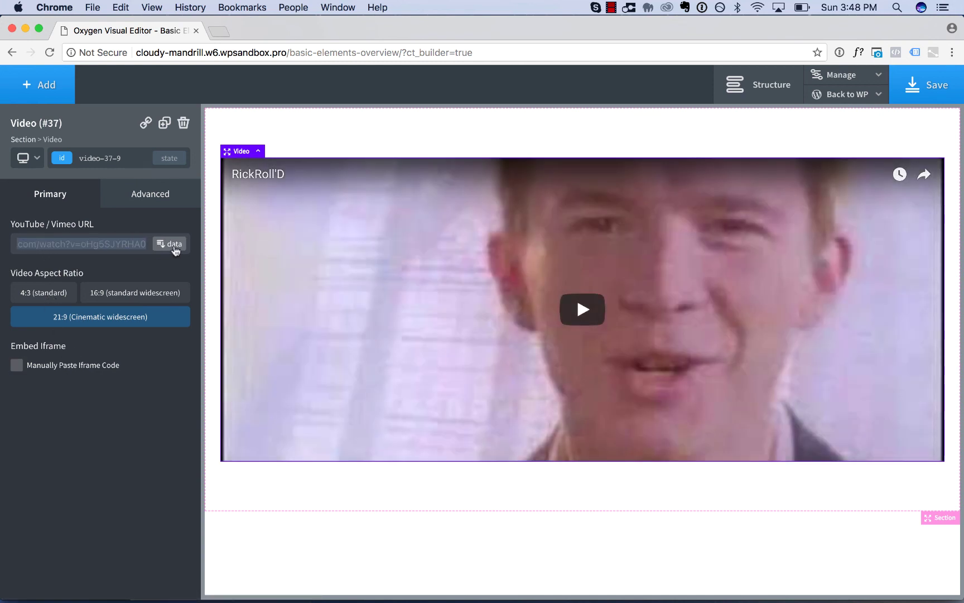
# Preview the video at under 480px width, return to all devices, then delete the video.
pyautogui.click(27, 159)
pyautogui.click(55, 254)
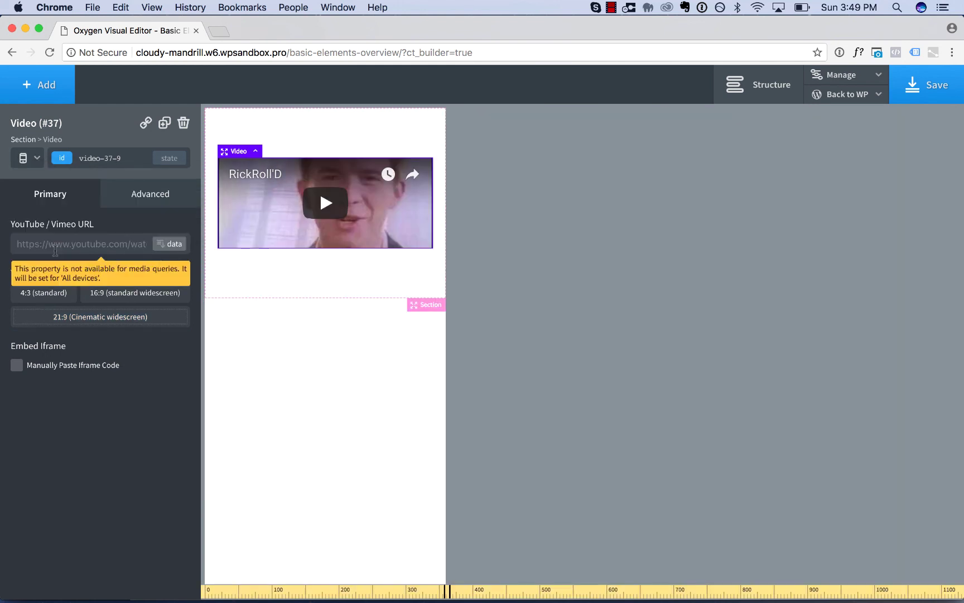
pyautogui.click(25, 159)
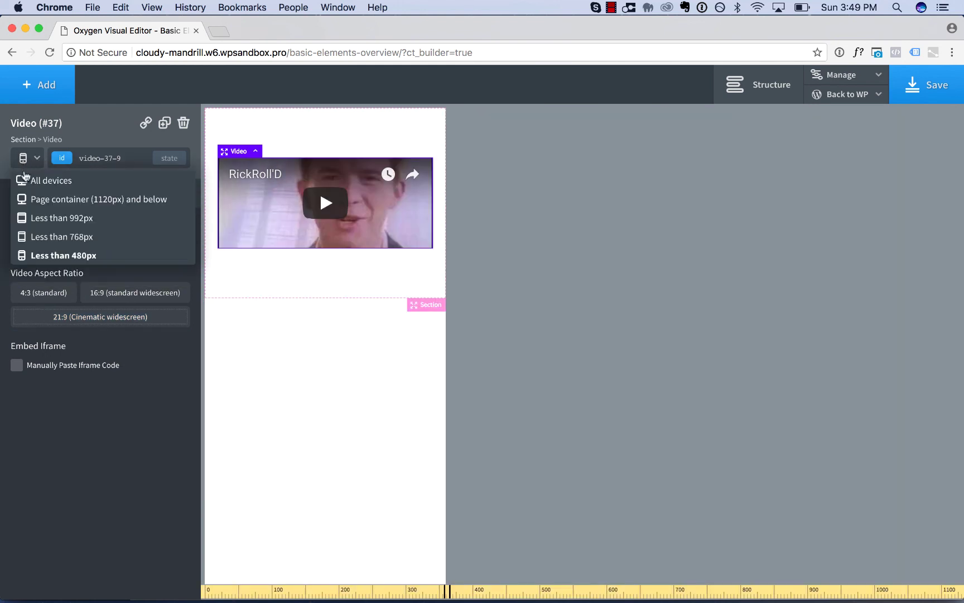
pyautogui.click(69, 269)
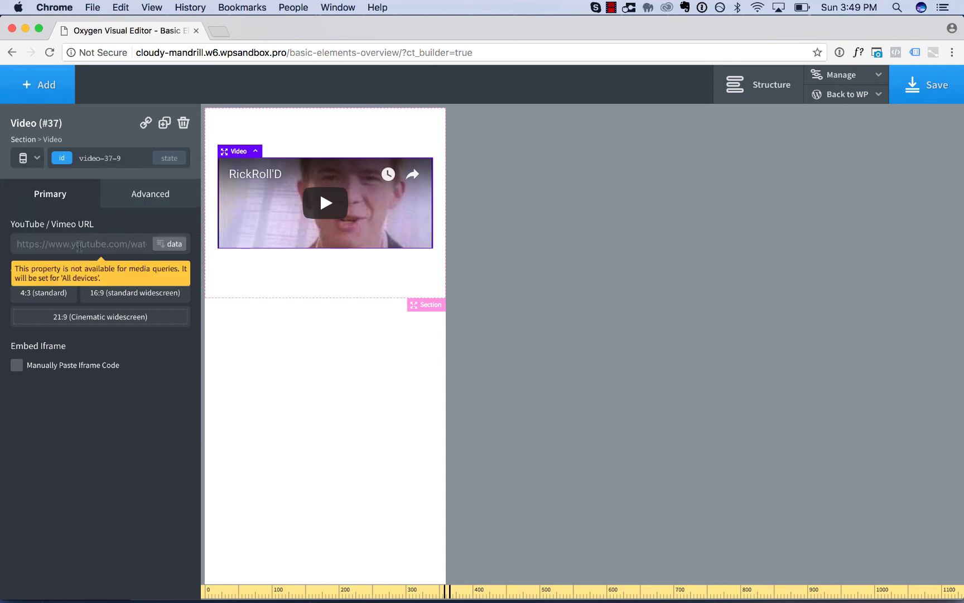
pyautogui.click(23, 158)
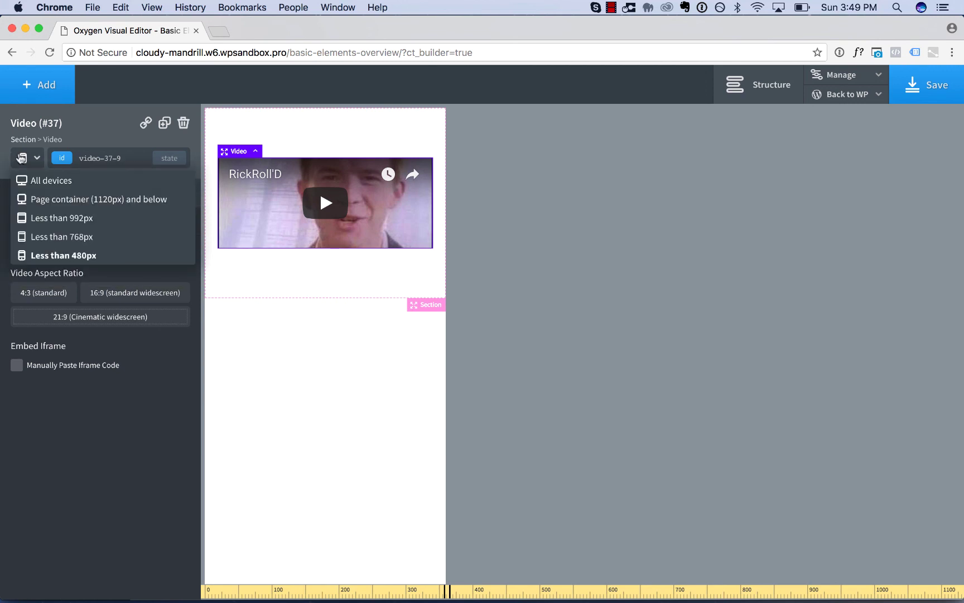
pyautogui.click(22, 179)
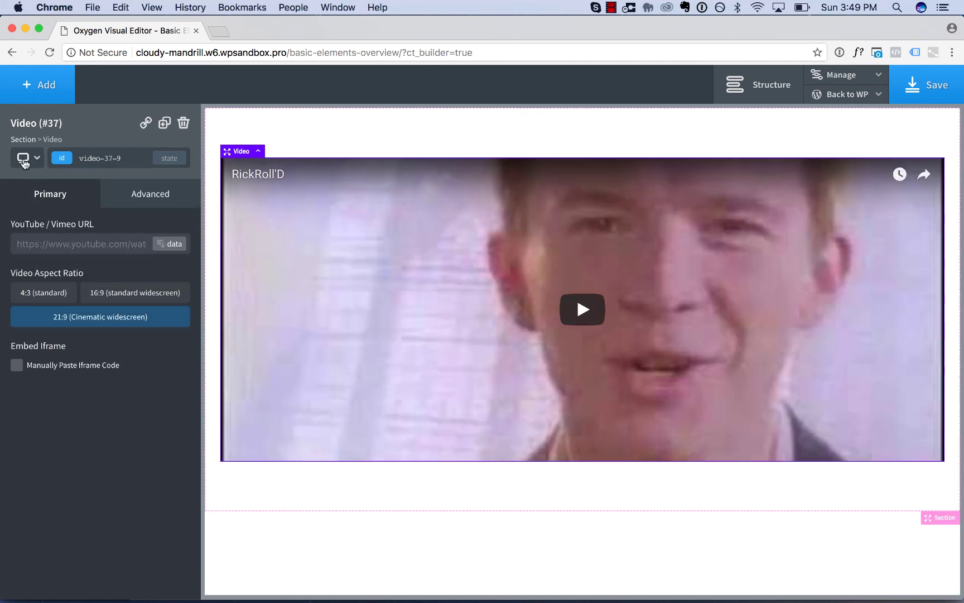
pyautogui.click(24, 158)
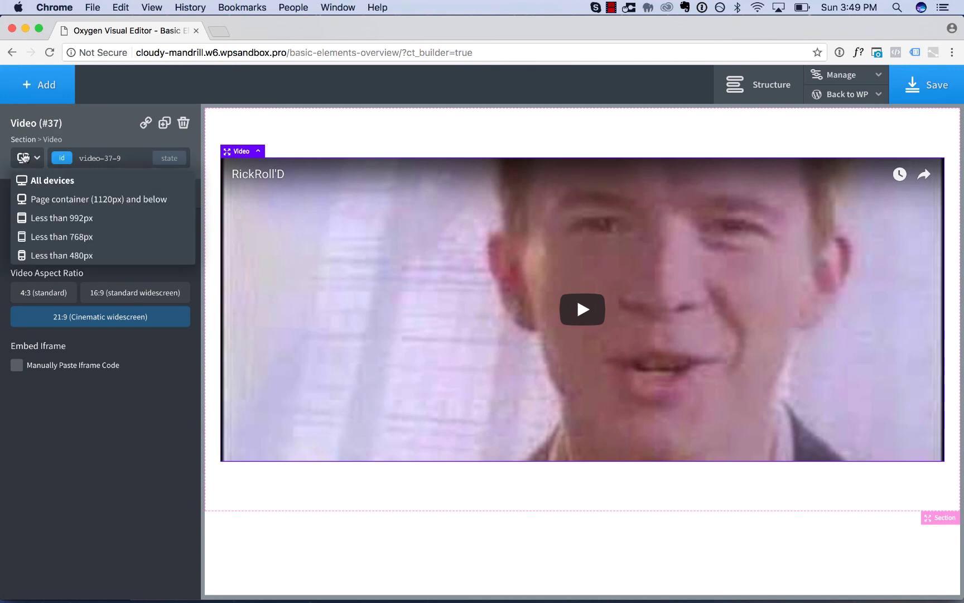
pyautogui.click(55, 255)
pyautogui.click(24, 158)
pyautogui.click(40, 178)
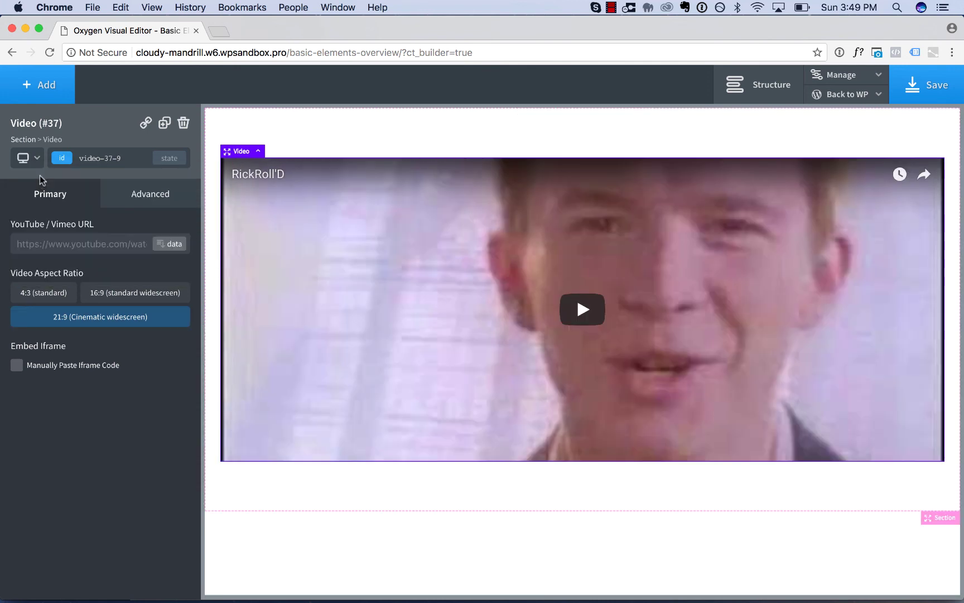
pyautogui.click(183, 122)
# Add an icon and change it to the Linearicons apartment icon.
pyautogui.click(35, 76)
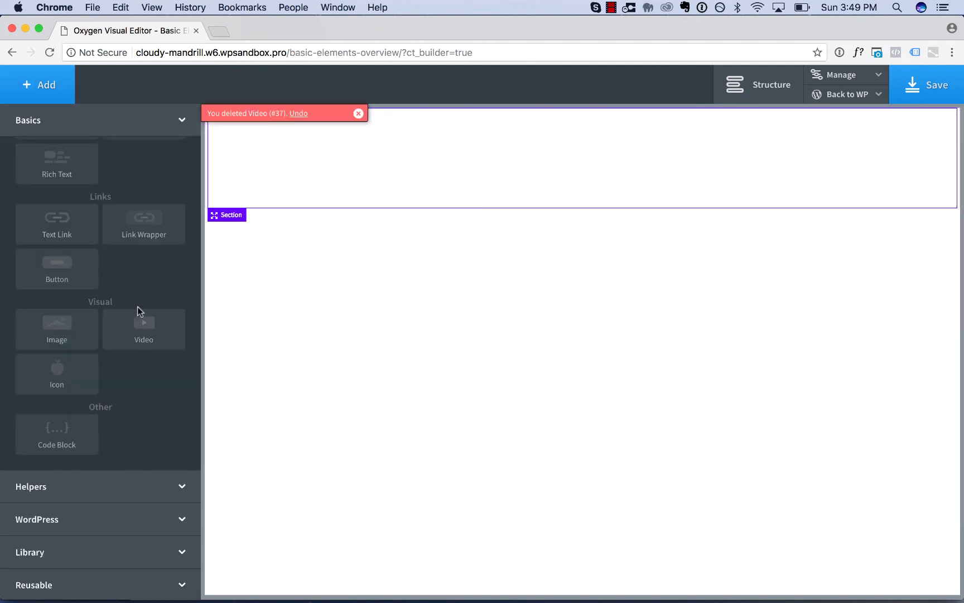
pyautogui.click(48, 380)
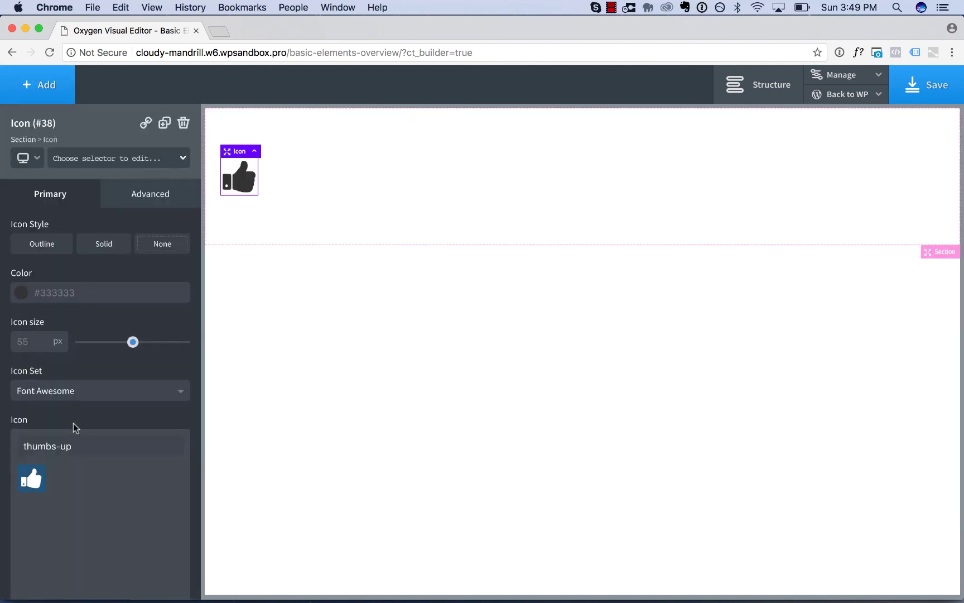
pyautogui.tripleClick(73, 438)
pyautogui.click(93, 390)
pyautogui.click(71, 431)
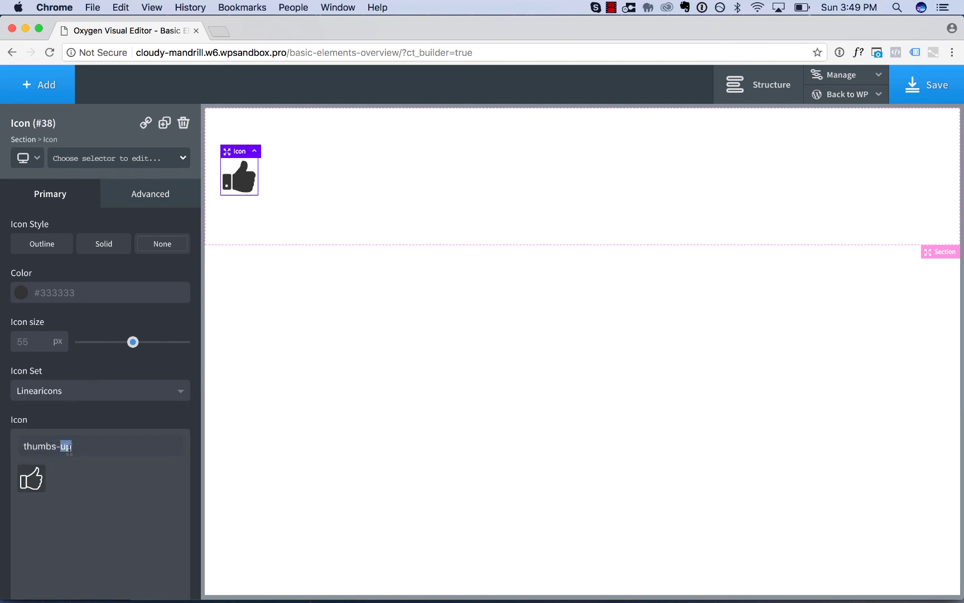
pyautogui.press('BackSpace')
pyautogui.click(62, 476)
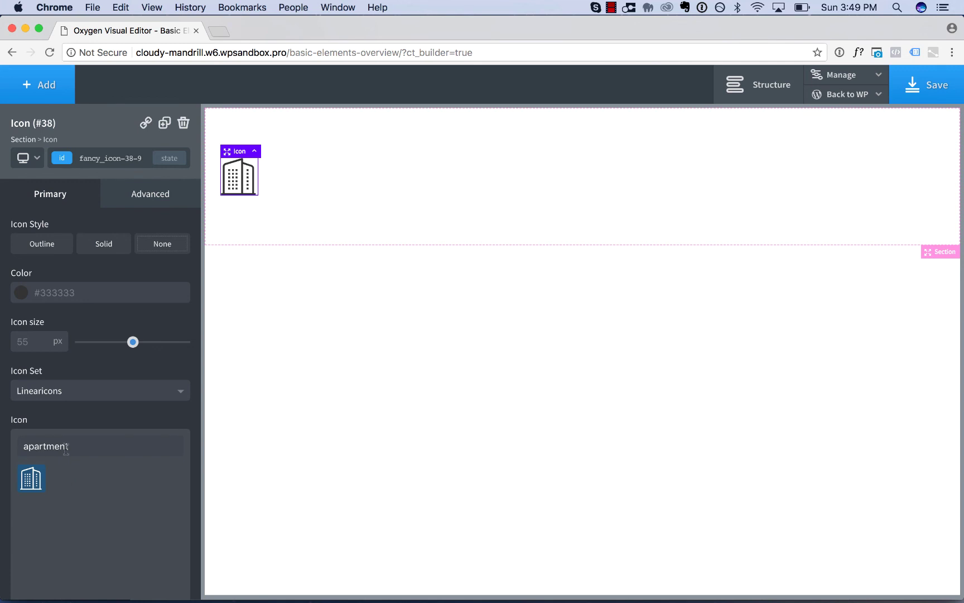
# Colour the icon blue #1e73be, keeping its size at 55.
pyautogui.click(21, 294)
pyautogui.click(67, 359)
pyautogui.click(95, 413)
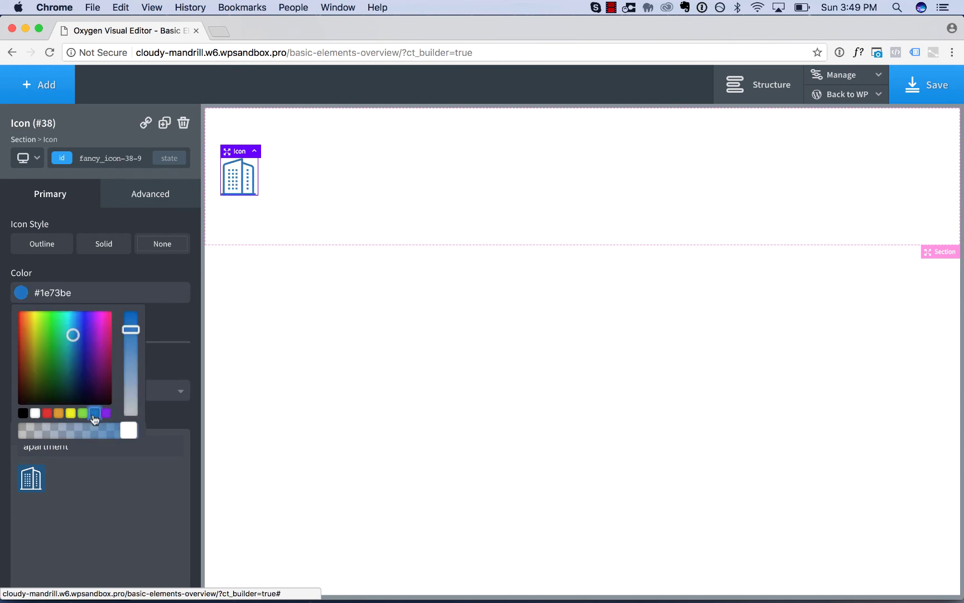
pyautogui.click(156, 314)
pyautogui.moveTo(133, 342)
pyautogui.mouseDown()
pyautogui.moveTo(116, 341)
pyautogui.moveTo(133, 342)
pyautogui.mouseUp()
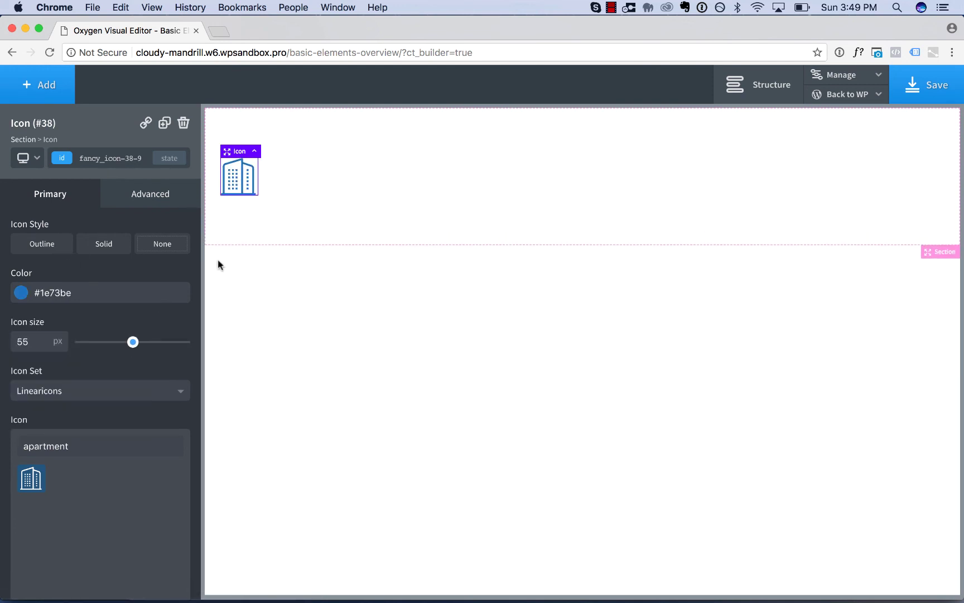
# Give the icon a solid circle style with more spacing and a black circle background.
pyautogui.click(55, 250)
pyautogui.moveTo(88, 393); pyautogui.dragTo(123, 392)
pyautogui.click(103, 243)
pyautogui.click(22, 342)
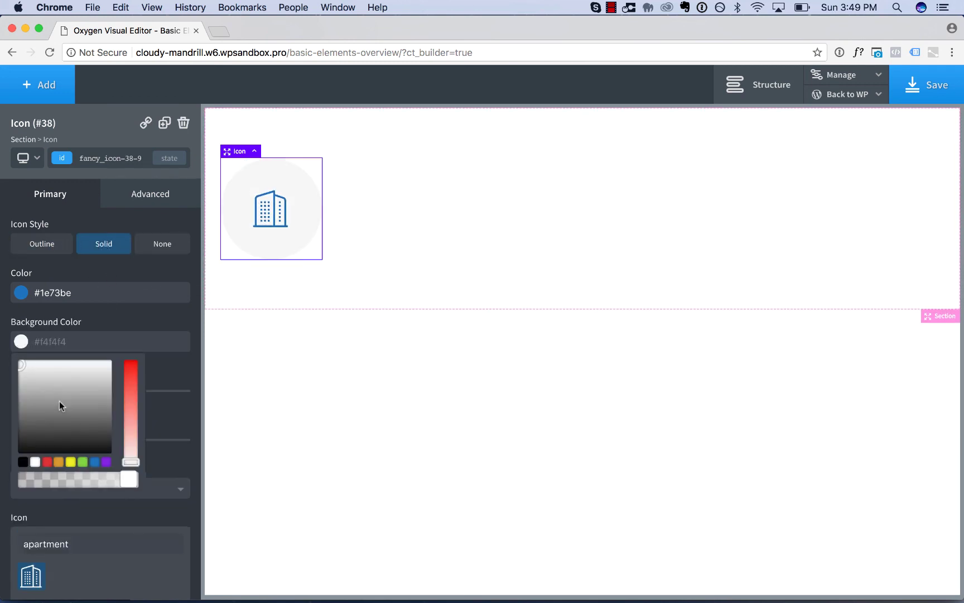
pyautogui.click(69, 412)
pyautogui.click(26, 458)
pyautogui.click(372, 212)
pyautogui.click(287, 208)
# Delete the icon, add a code block, and review its PHP & HTML code echoing hello world!
pyautogui.click(184, 123)
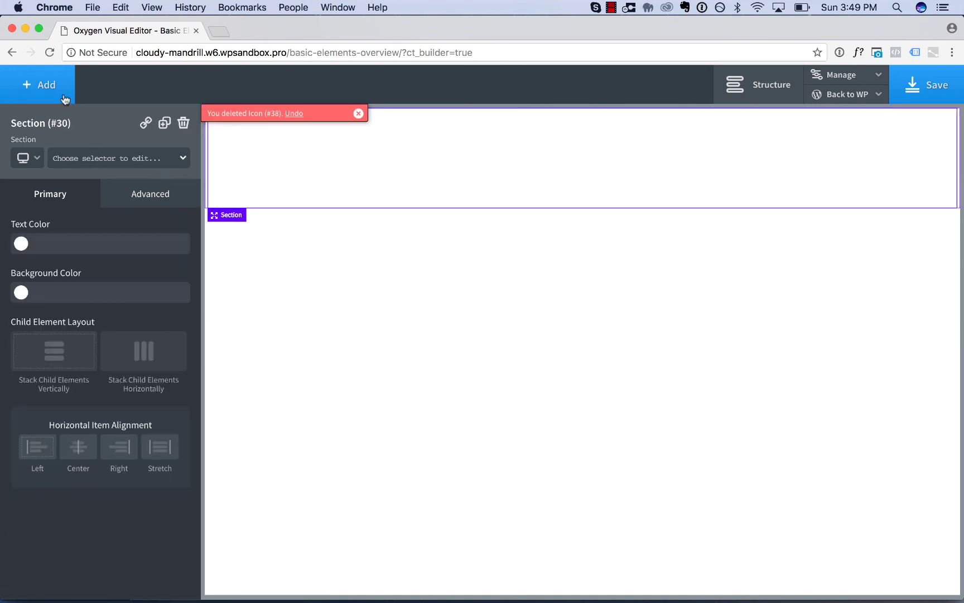
pyautogui.click(38, 84)
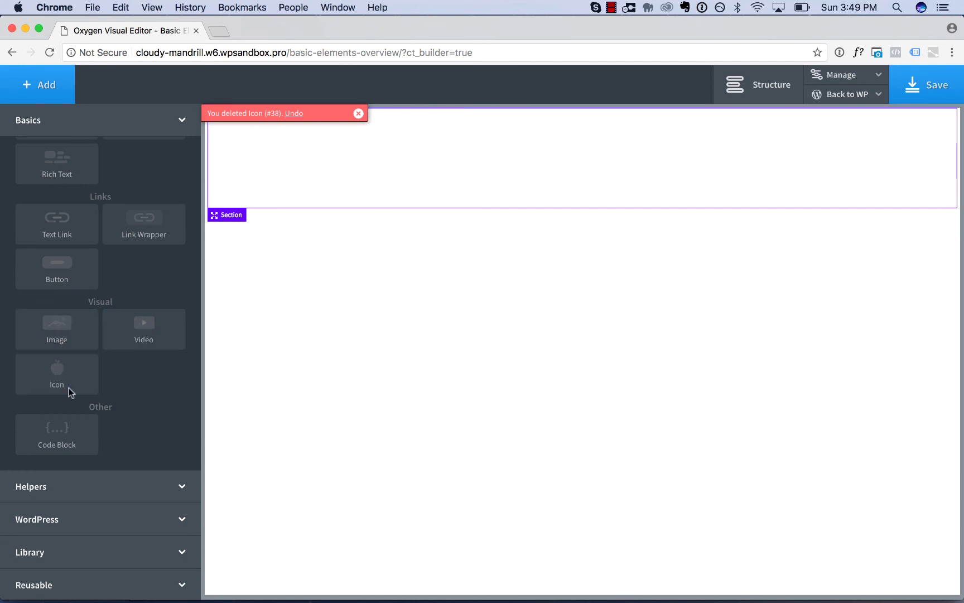
pyautogui.click(55, 429)
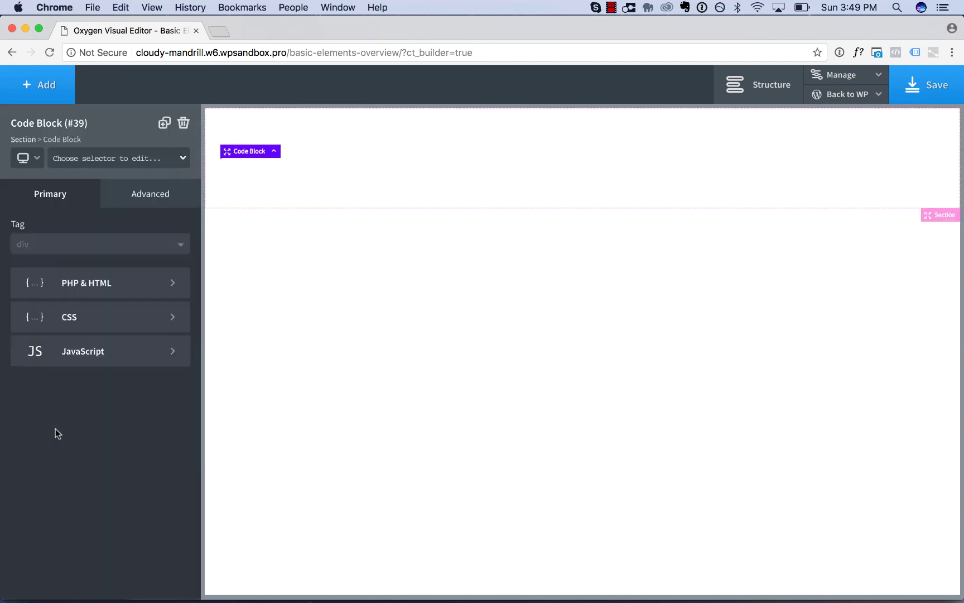
pyautogui.click(80, 281)
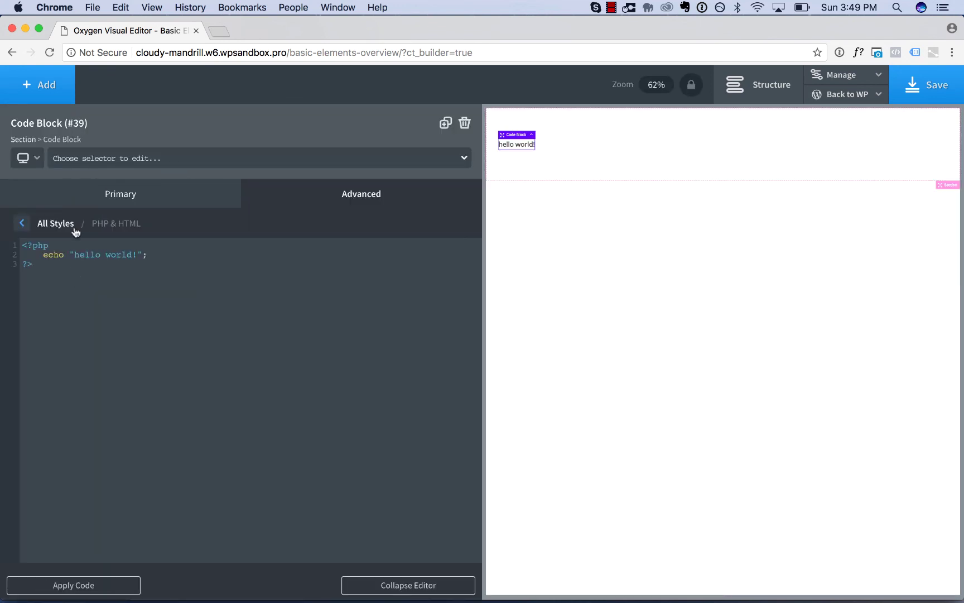
pyautogui.click(59, 224)
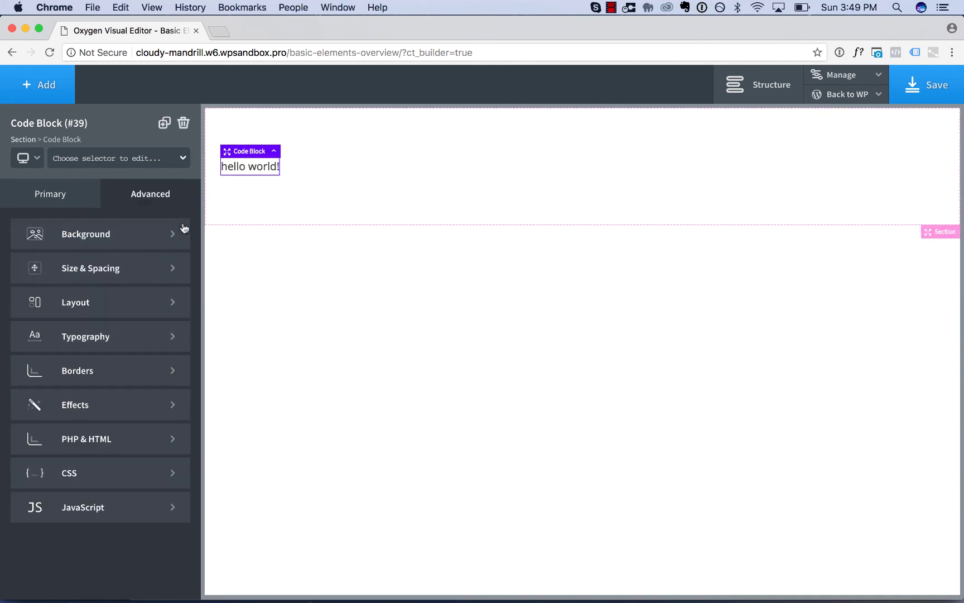
pyautogui.click(75, 193)
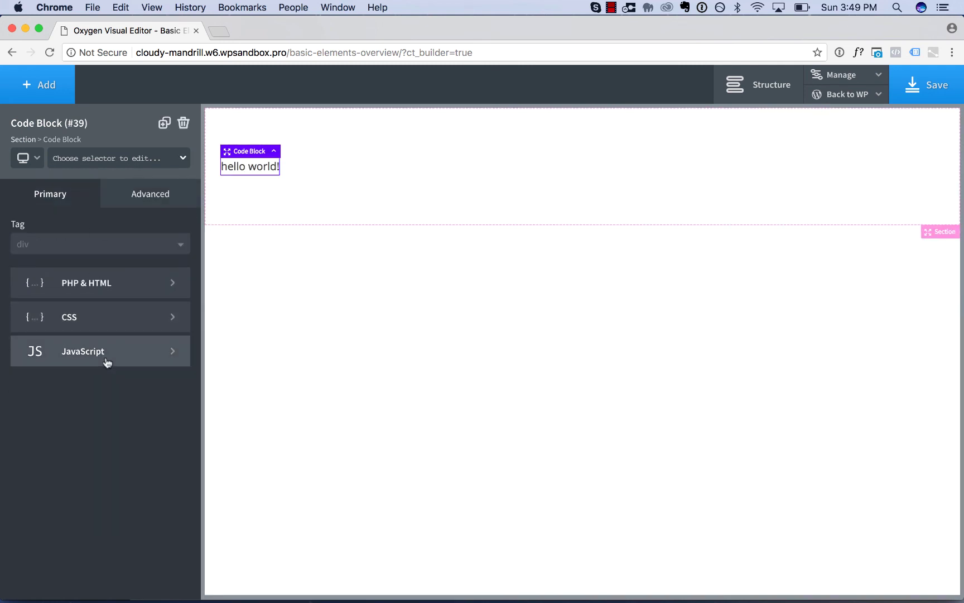
# Delete the code block so the section is empty, and browse the element list.
pyautogui.click(183, 123)
pyautogui.click(67, 98)
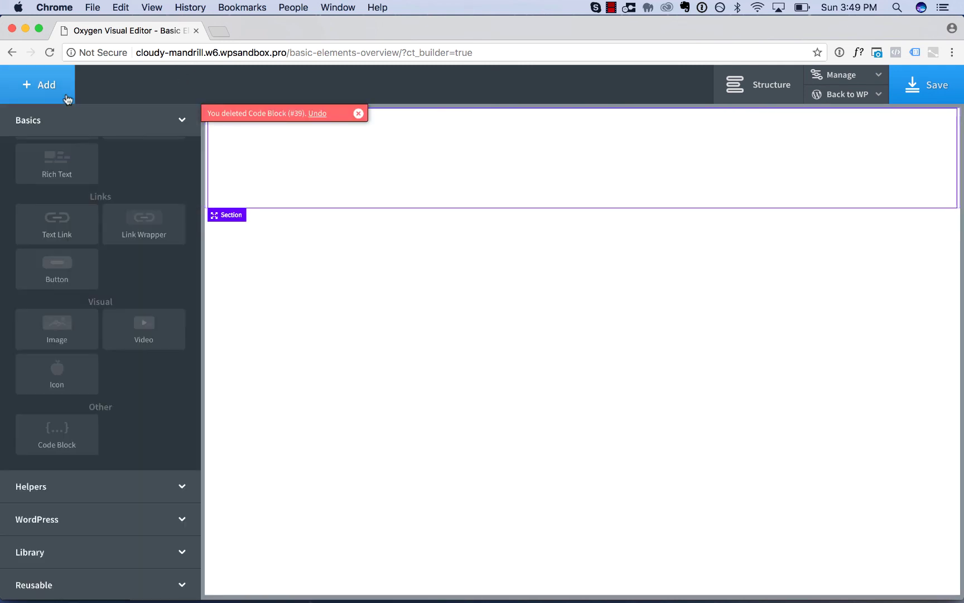
pyautogui.scroll(3, 129, 181)
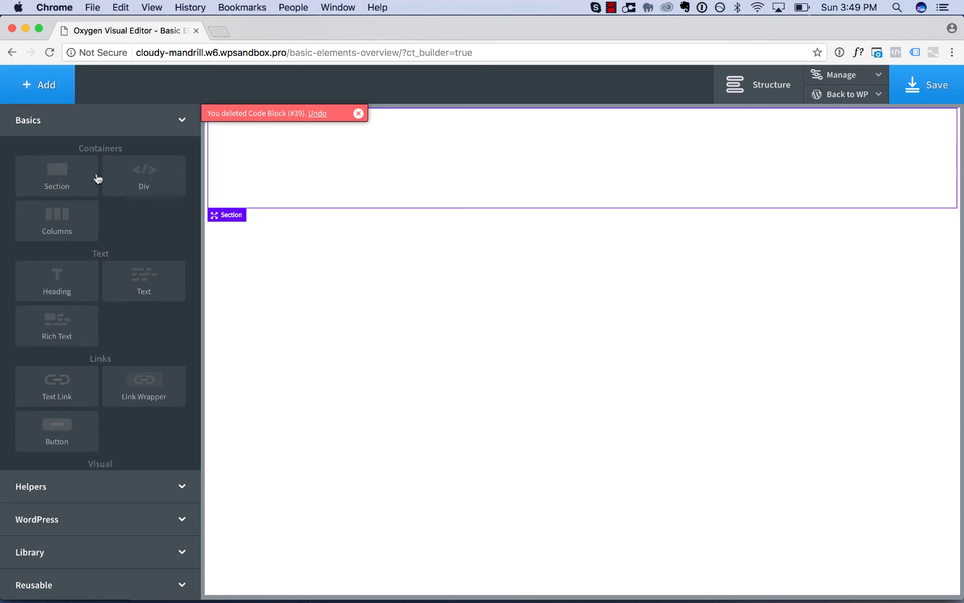
pyautogui.scroll(-3, 133, 245)
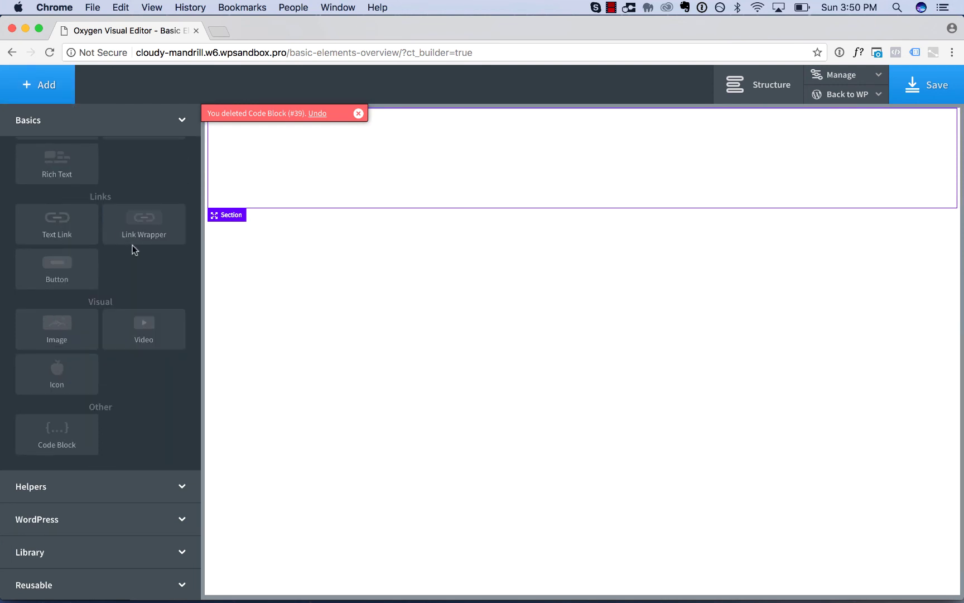